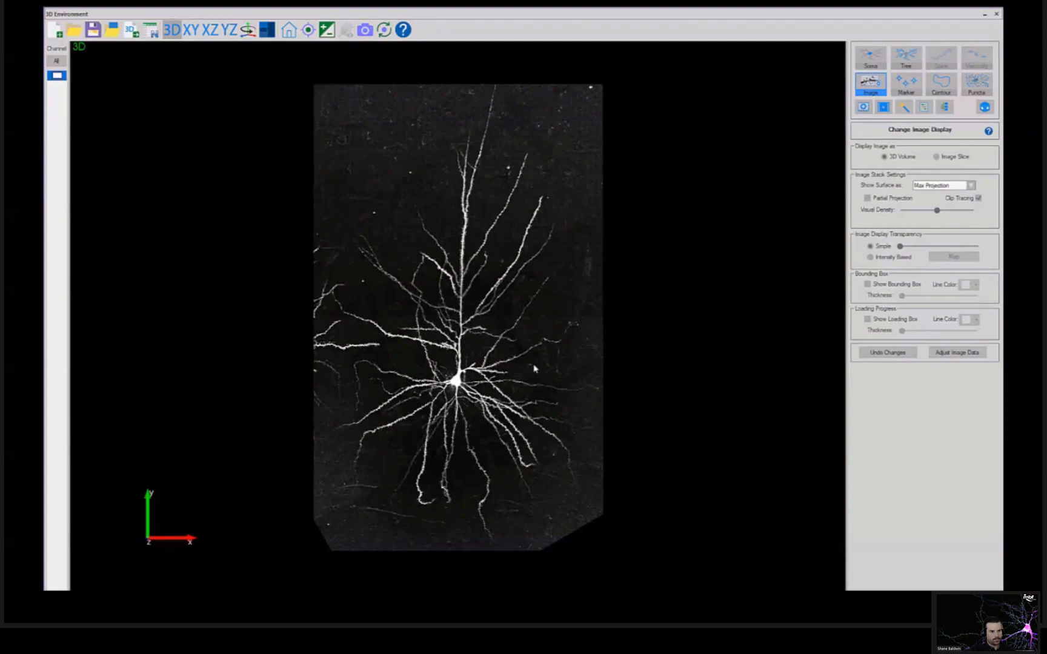
# Detect the cell body at the centre of the neuron as a soma, using a 42 µm interactive search region
pyautogui.scroll(5, 534, 274)
pyautogui.moveTo(534, 274); pyautogui.dragTo(528, 232, button='middle')
pyautogui.scroll(4, 478, 273)
pyautogui.click(871, 68)
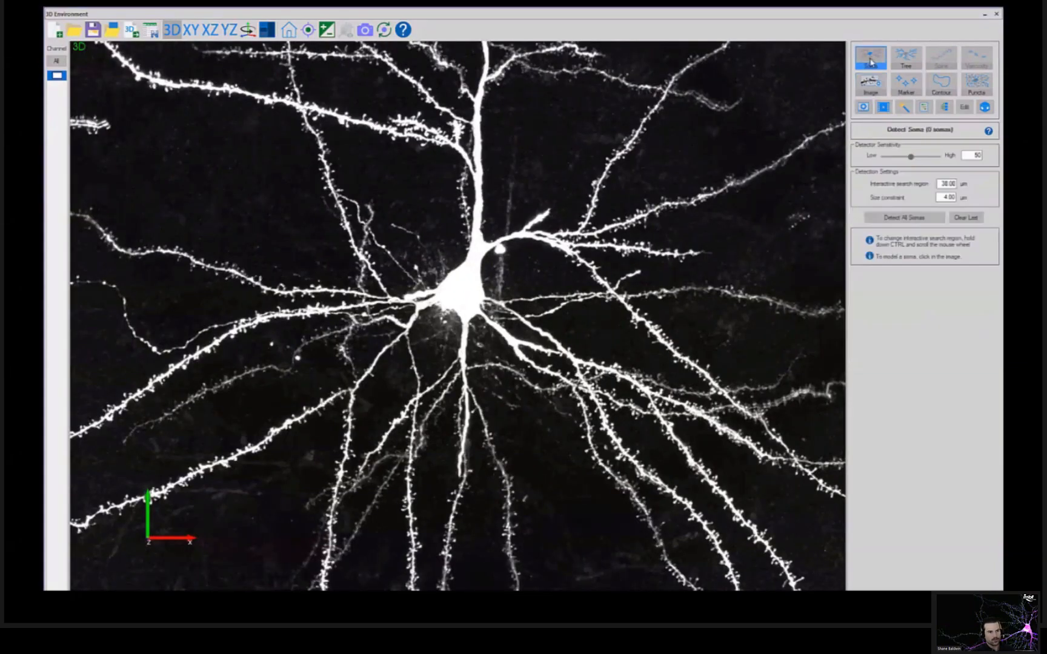
pyautogui.click(467, 282)
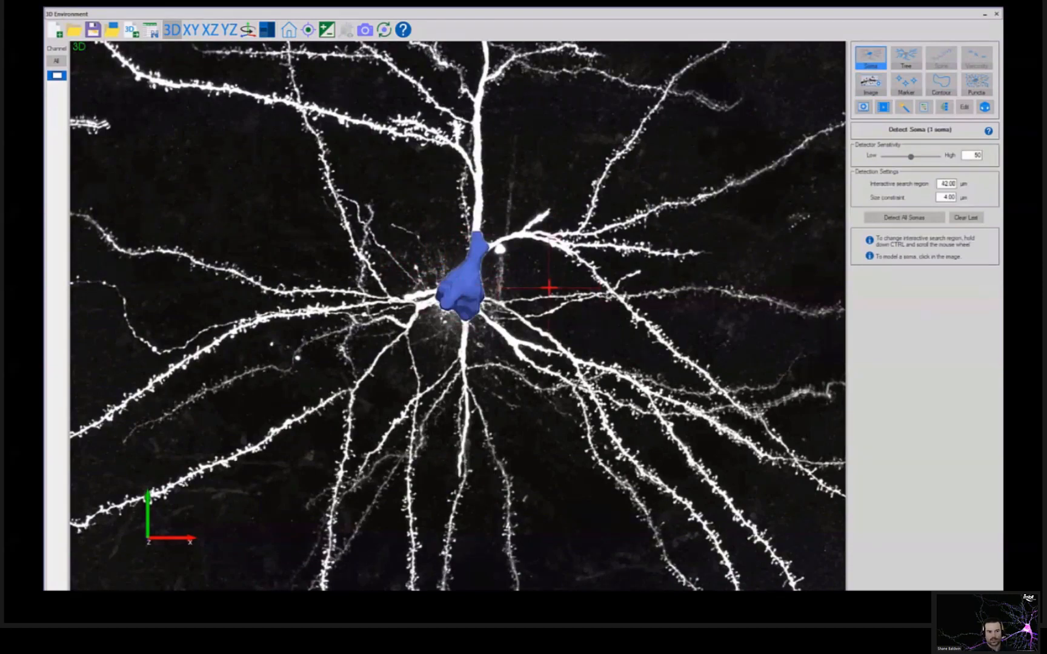
# Choose Directional Kernels as the method for automatic tree tracing
pyautogui.scroll(-4, 607, 279)
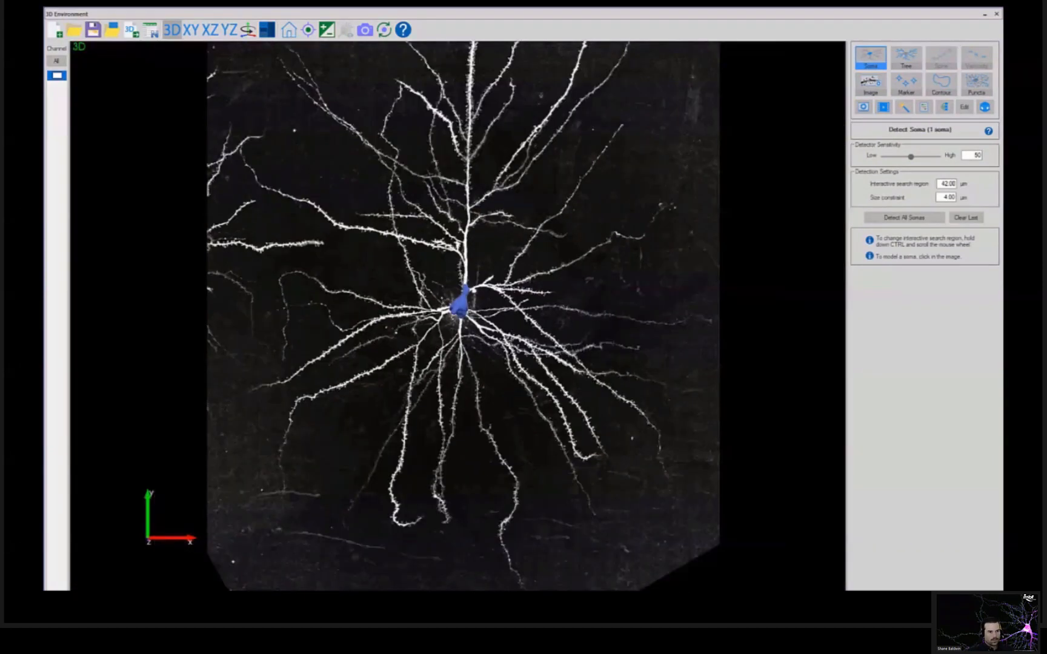
pyautogui.scroll(-1, 659, 112)
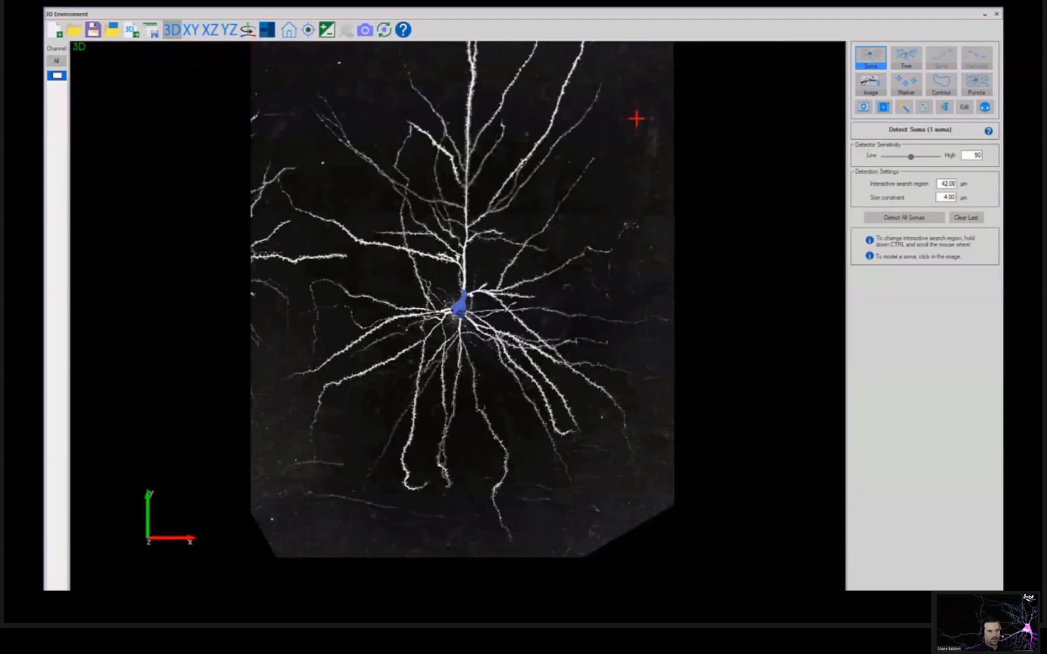
pyautogui.click(903, 58)
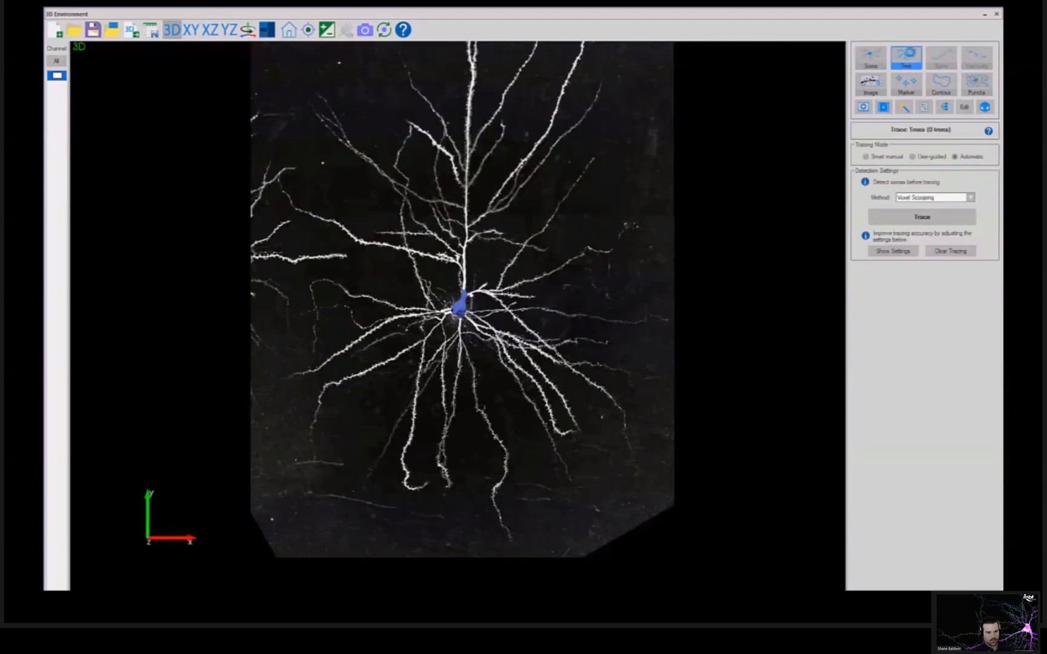
pyautogui.click(927, 198)
pyautogui.click(927, 207)
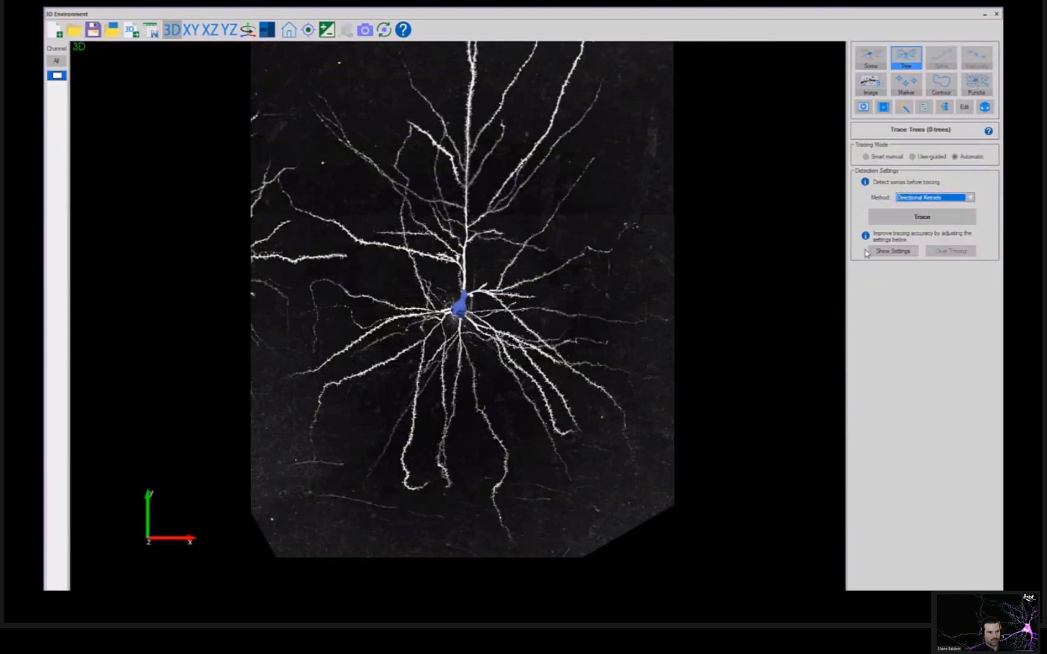
# Display the automatic tracing seeds with a sensitivity of 80 and validate them
pyautogui.click(887, 251)
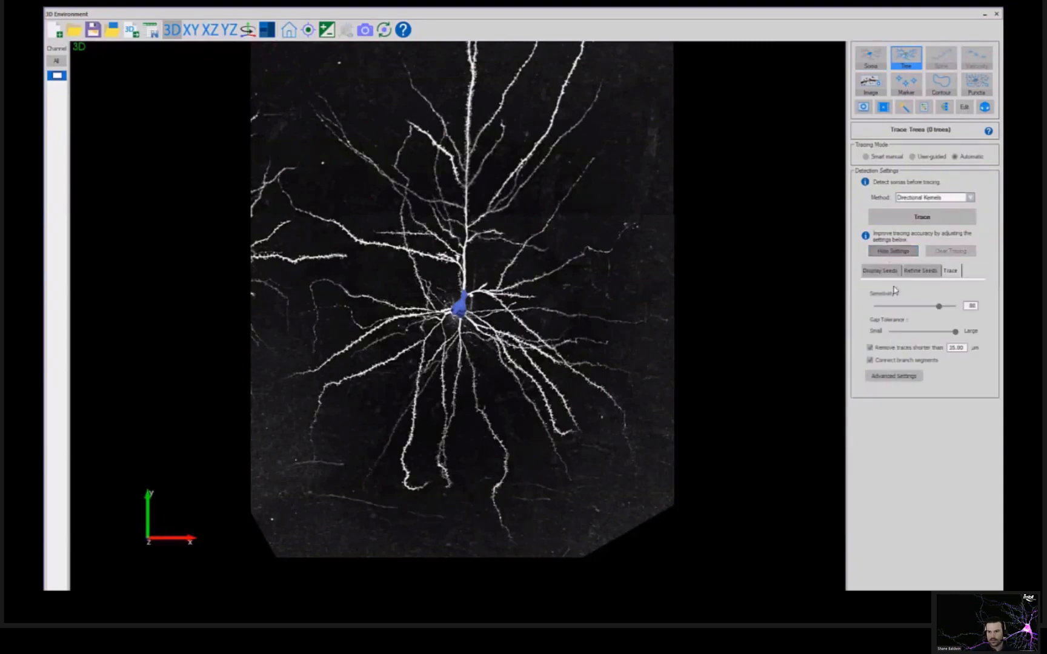
pyautogui.click(883, 272)
pyautogui.click(891, 306)
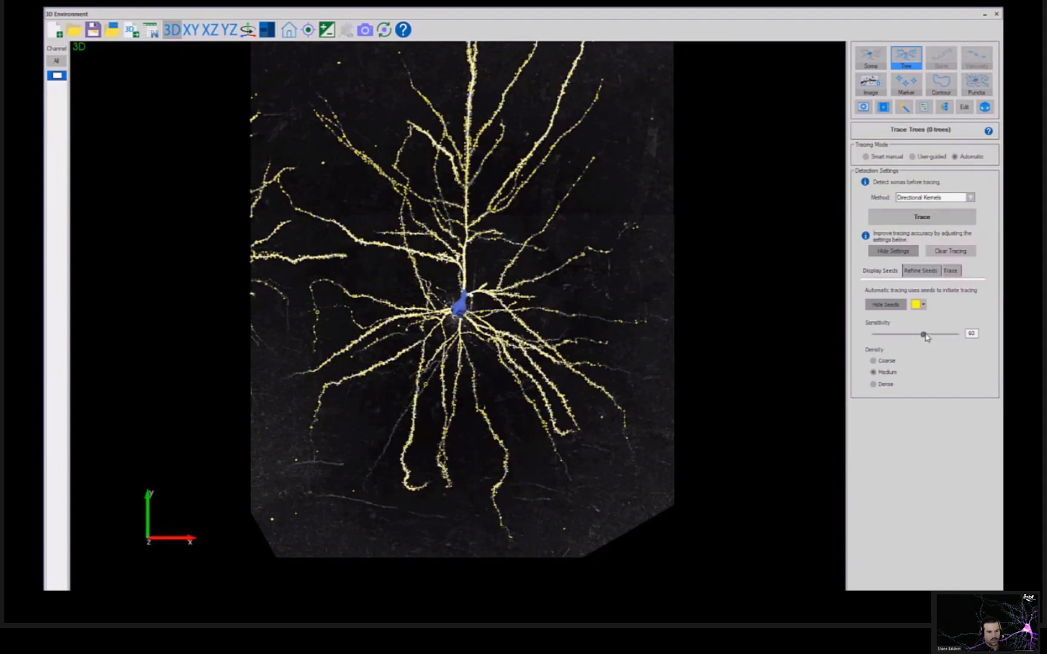
pyautogui.moveTo(924, 334); pyautogui.dragTo(942, 336)
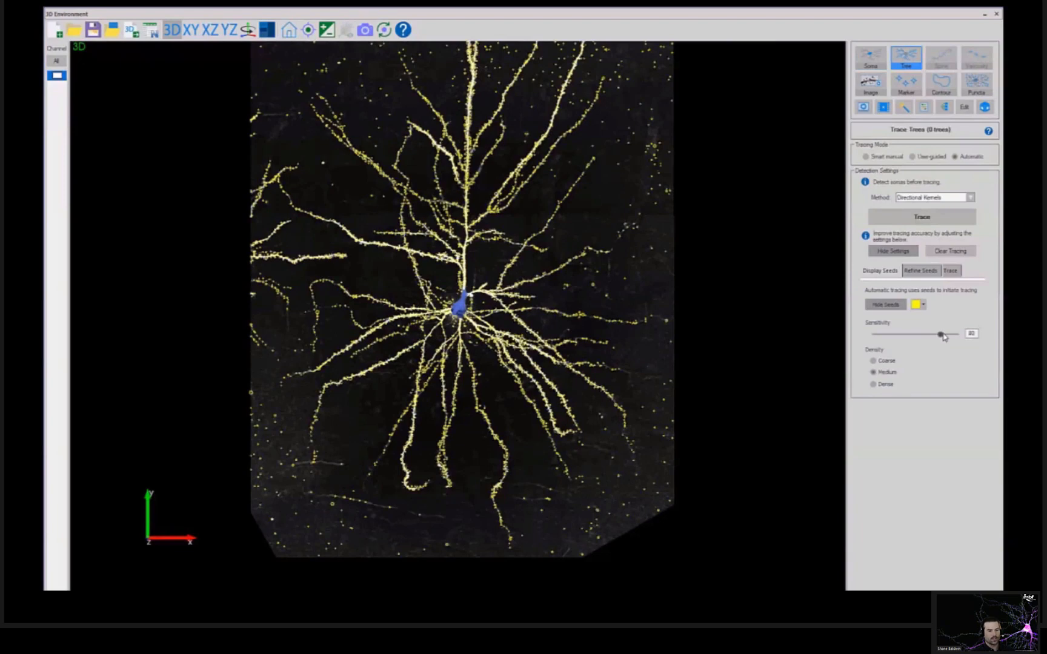
pyautogui.click(922, 273)
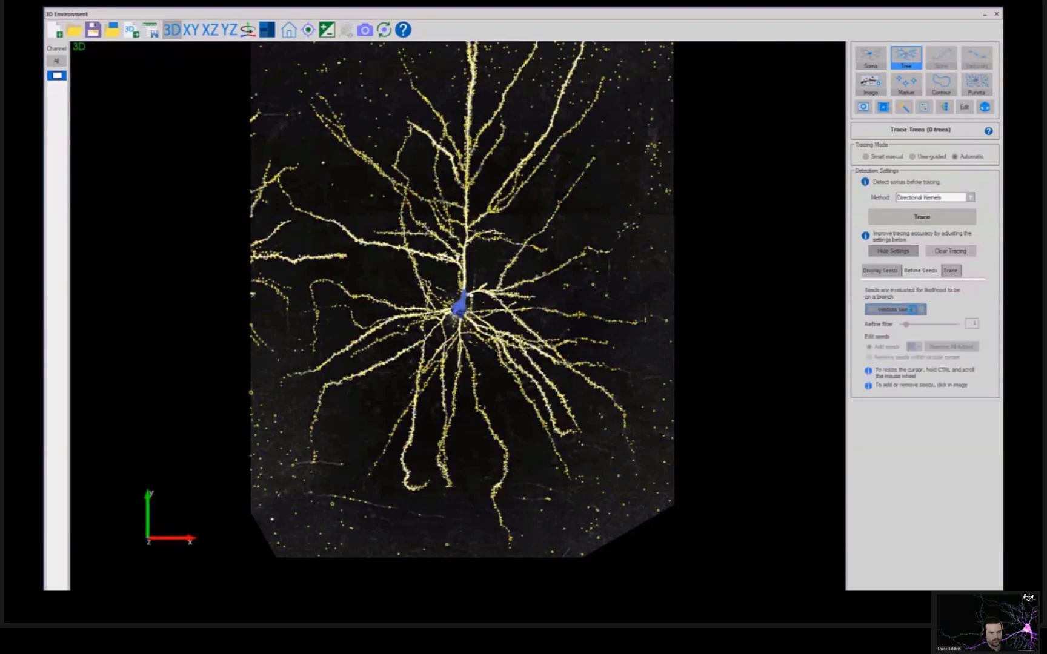
pyautogui.click(911, 310)
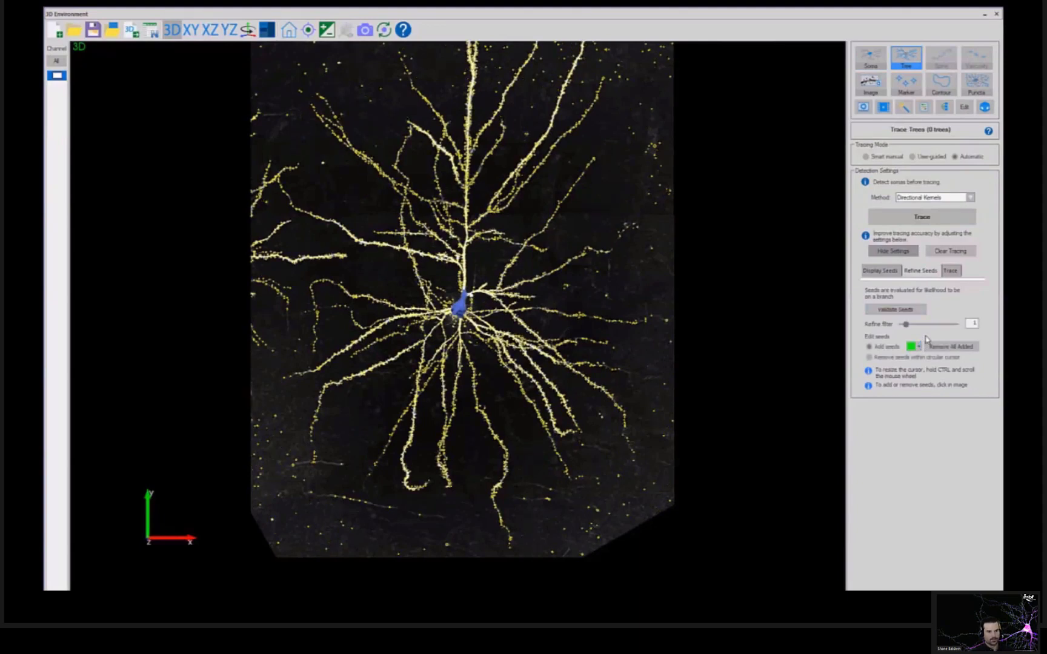
# Trace the trees with sensitivity 85, the smallest gap tolerance and traces shorter than 25 µm removed
pyautogui.click(950, 271)
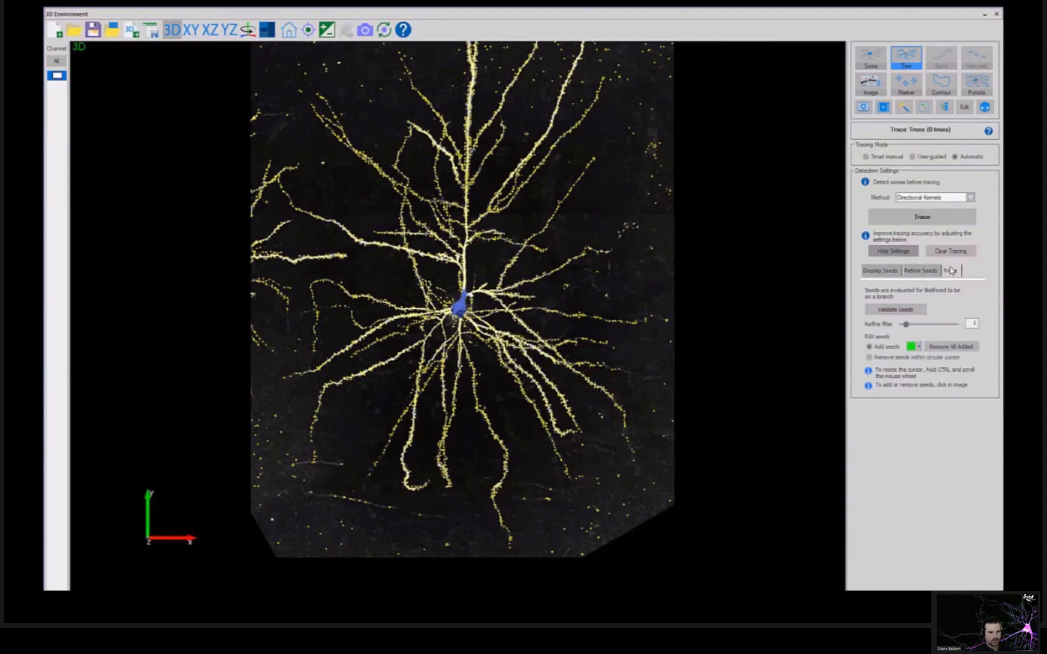
pyautogui.moveTo(969, 306); pyautogui.dragTo(984, 307)
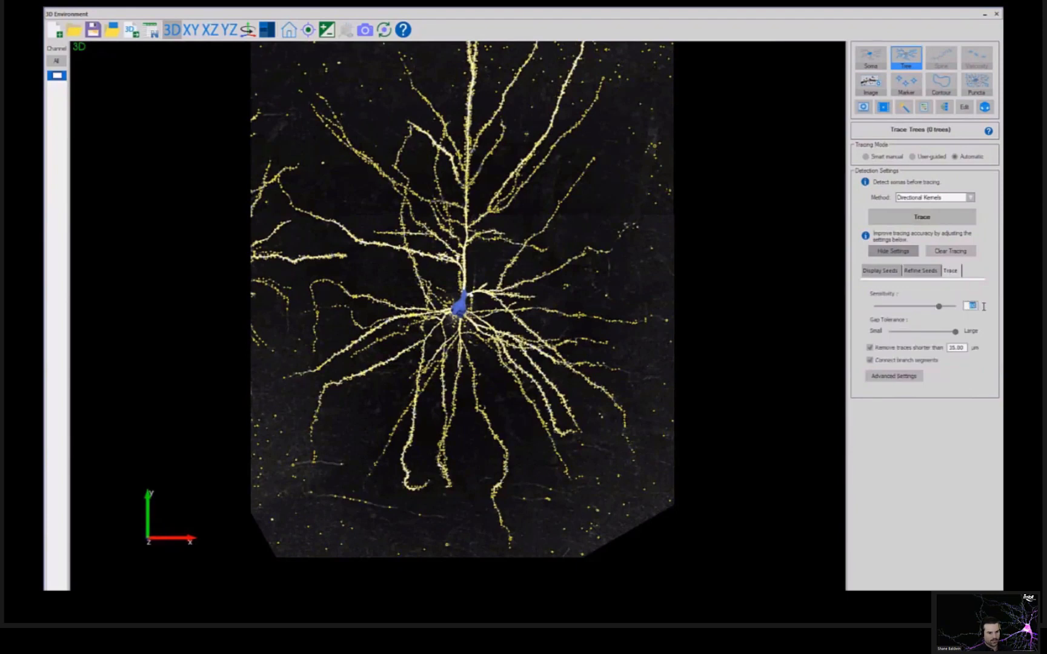
pyautogui.write('85')
pyautogui.click(893, 331)
pyautogui.click(892, 331)
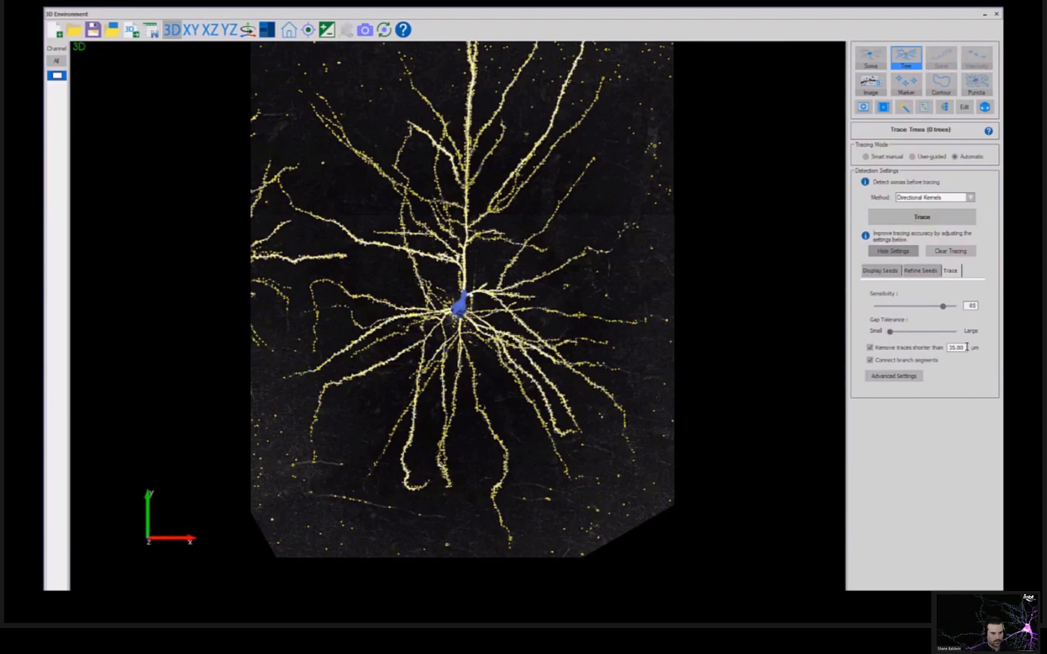
pyautogui.moveTo(967, 348); pyautogui.dragTo(943, 346)
pyautogui.write('25')
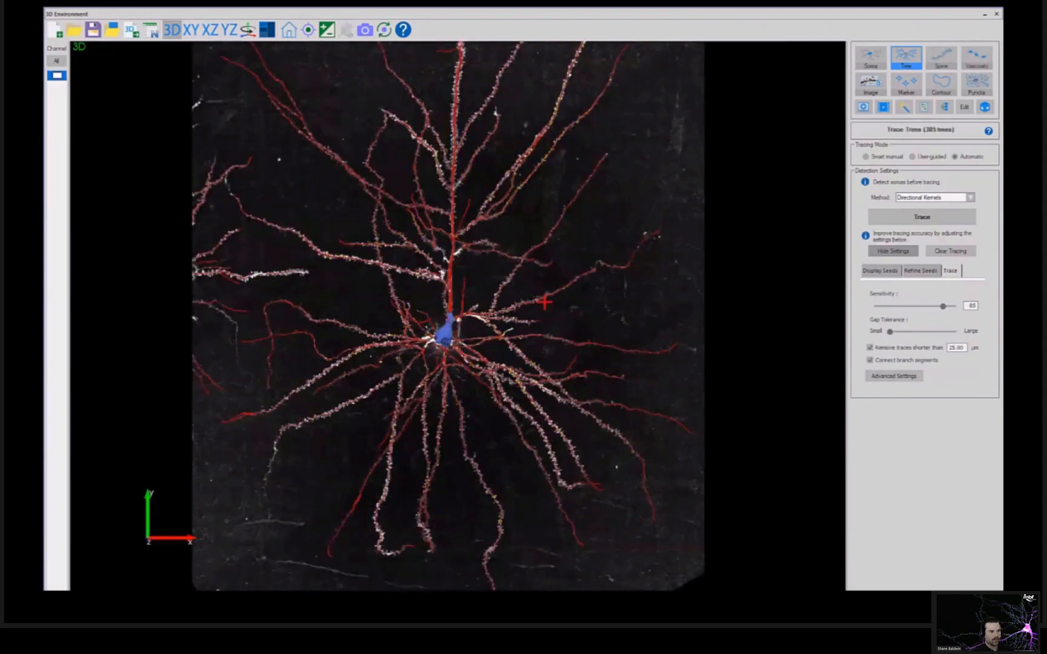
# Configure spine detection with an outer range of 4 µm and a detector sensitivity of 120%
pyautogui.scroll(2, 334, 341)
pyautogui.moveTo(332, 343); pyautogui.dragTo(549, 348, button='middle')
pyautogui.scroll(2, 549, 349)
pyautogui.scroll(5, 549, 348)
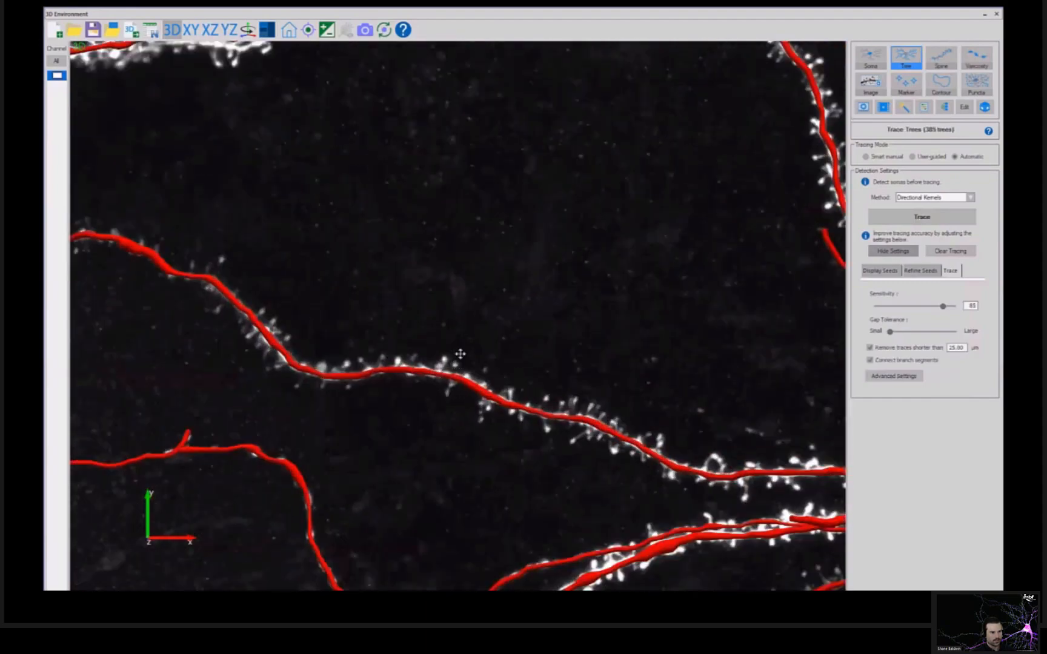
pyautogui.scroll(1, 467, 304)
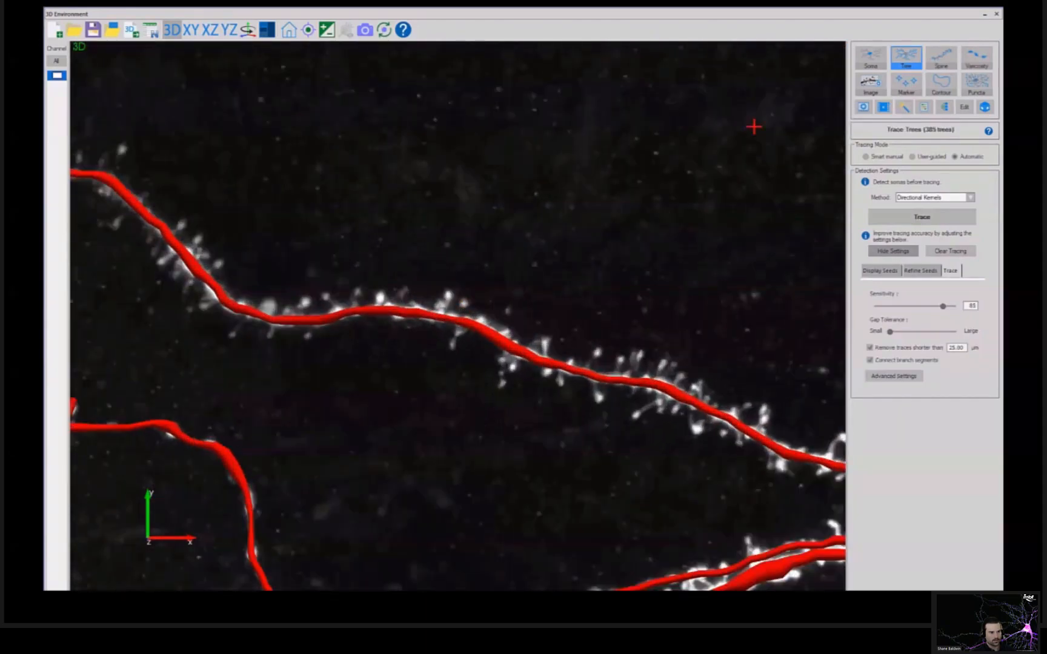
pyautogui.click(949, 55)
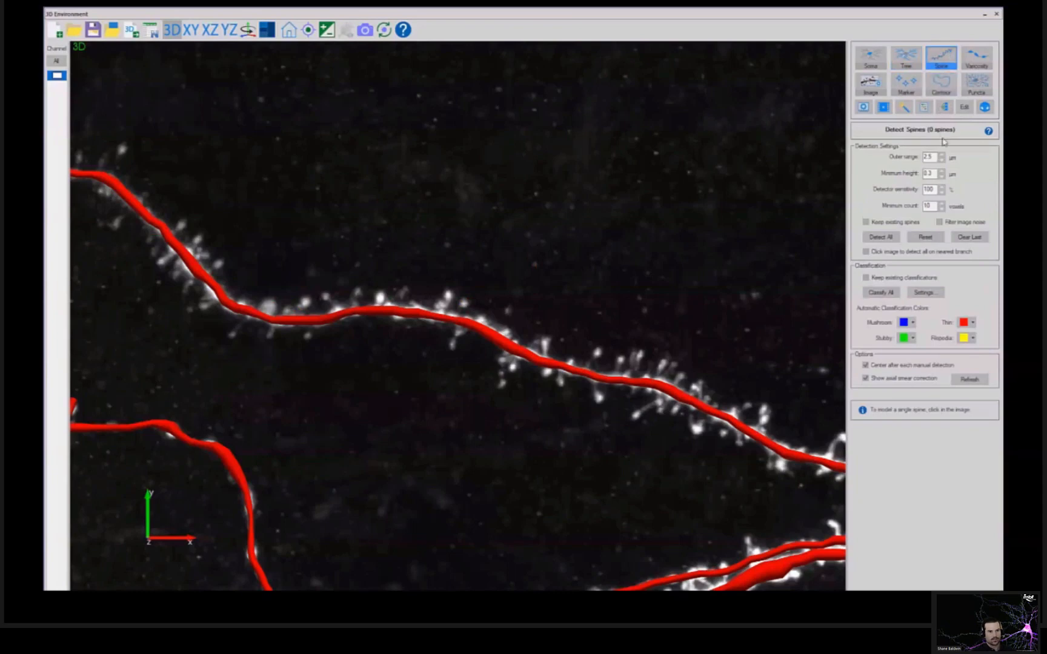
pyautogui.write('3')
pyautogui.moveTo(934, 190); pyautogui.dragTo(919, 190)
pyautogui.write('120')
pyautogui.moveTo(935, 158); pyautogui.dragTo(910, 162)
pyautogui.write('4')
# Detect all spines on the long dendritic branch crossing the middle of the image and classify them automatically
pyautogui.click(886, 251)
pyautogui.click(493, 320)
pyautogui.click(515, 277)
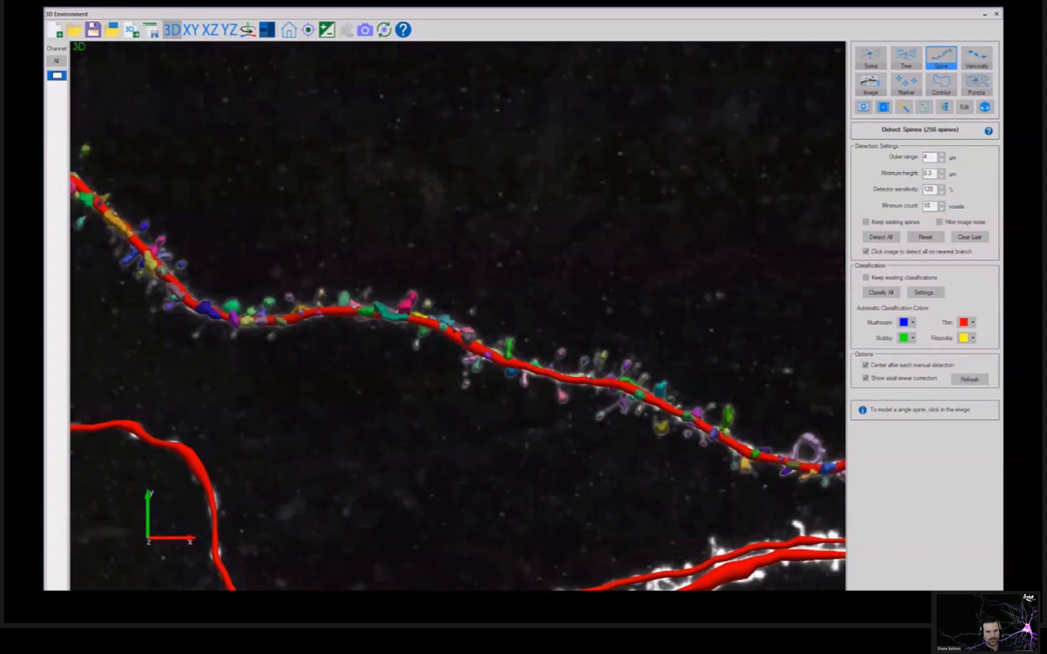
pyautogui.click(882, 292)
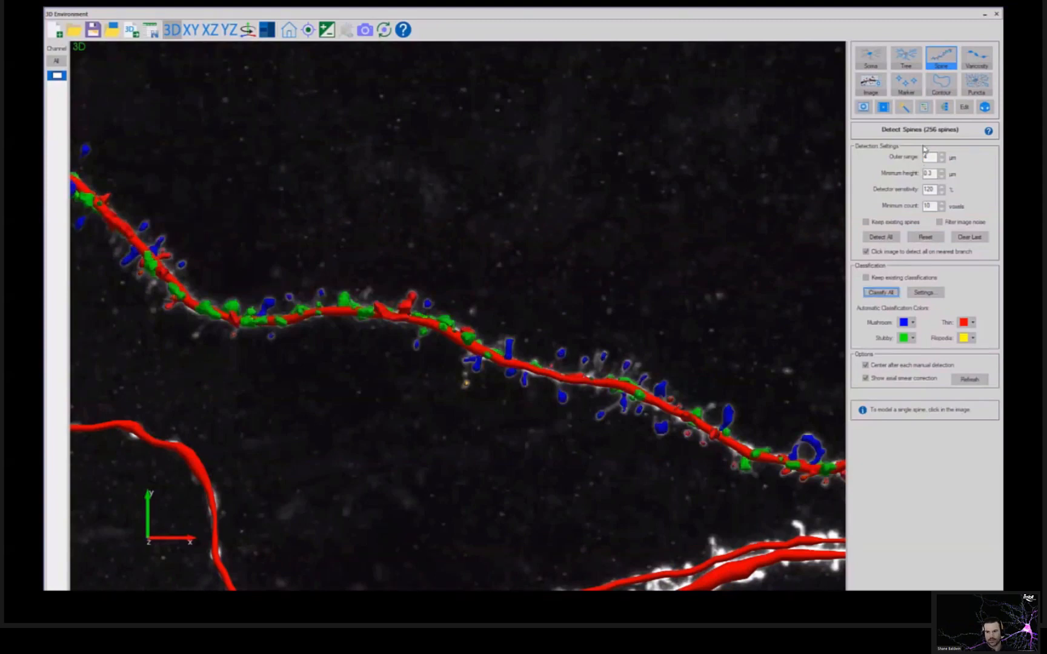
# Save the current detection settings as an option set named Group2
pyautogui.click(923, 108)
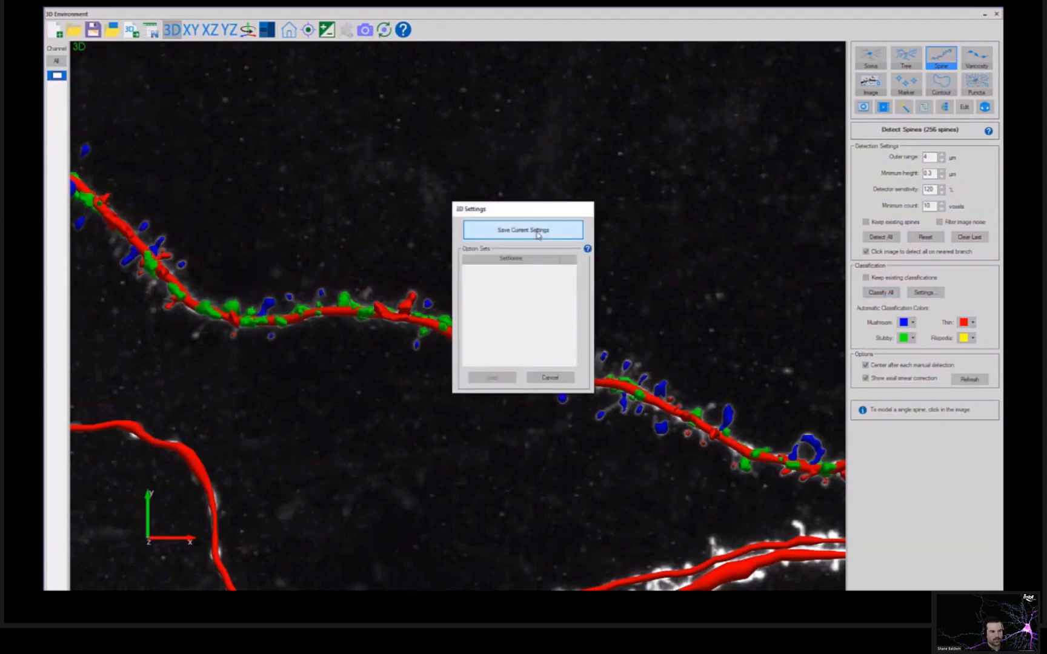
pyautogui.click(537, 234)
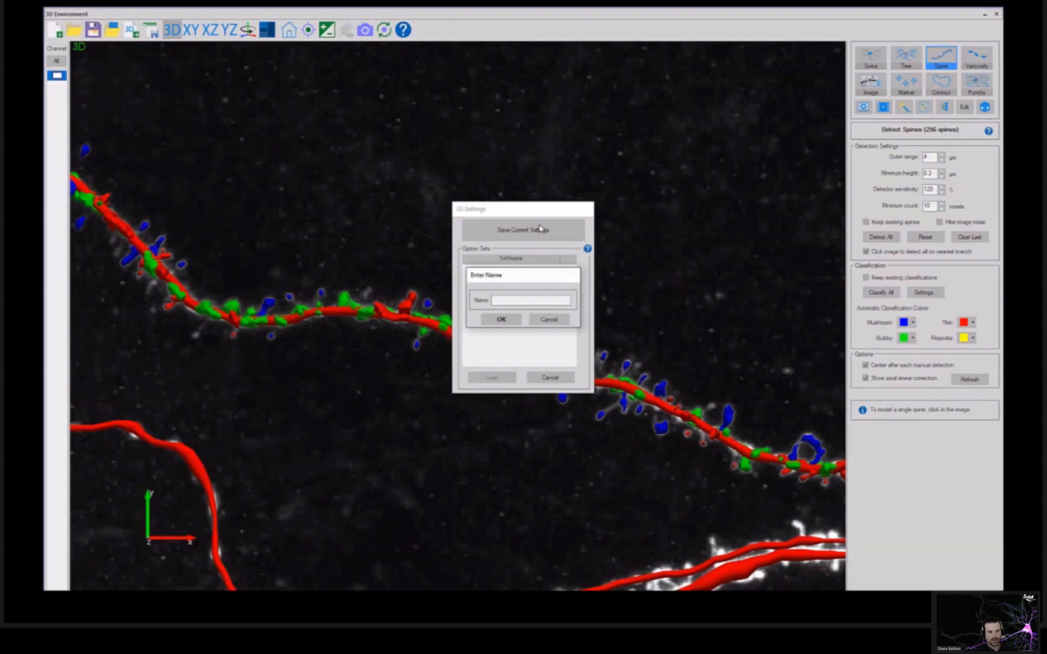
pyautogui.write('Group2')
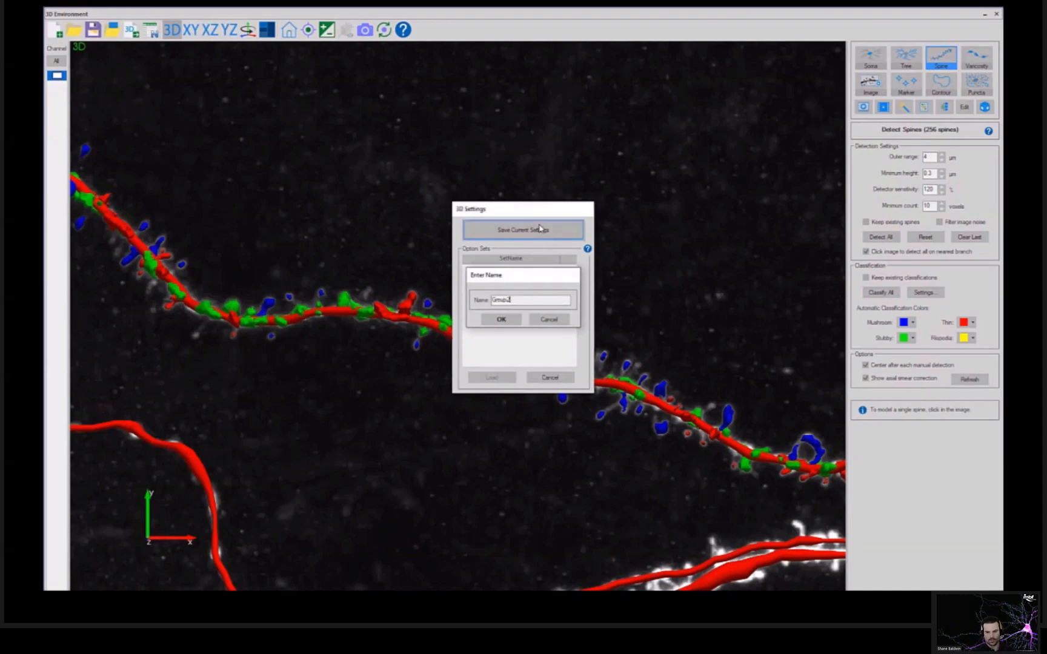
pyautogui.press('Return')
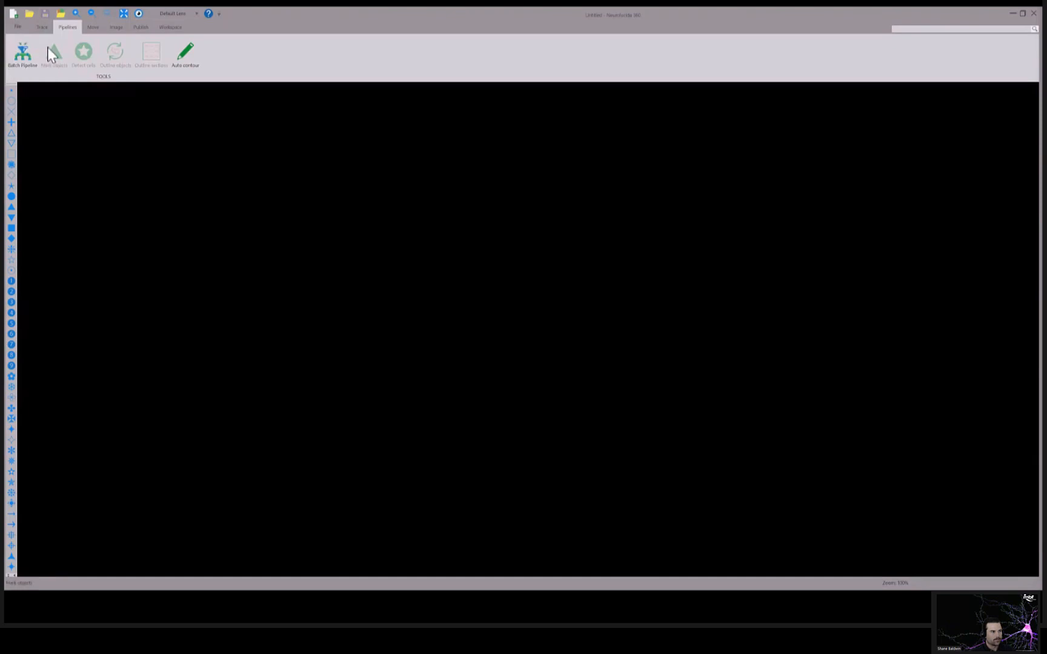
# Add Cell1G.jpx, Cell2G.jpx and Cell3G.jpx from the Group1 folder to a batch pipeline
pyautogui.click(19, 60)
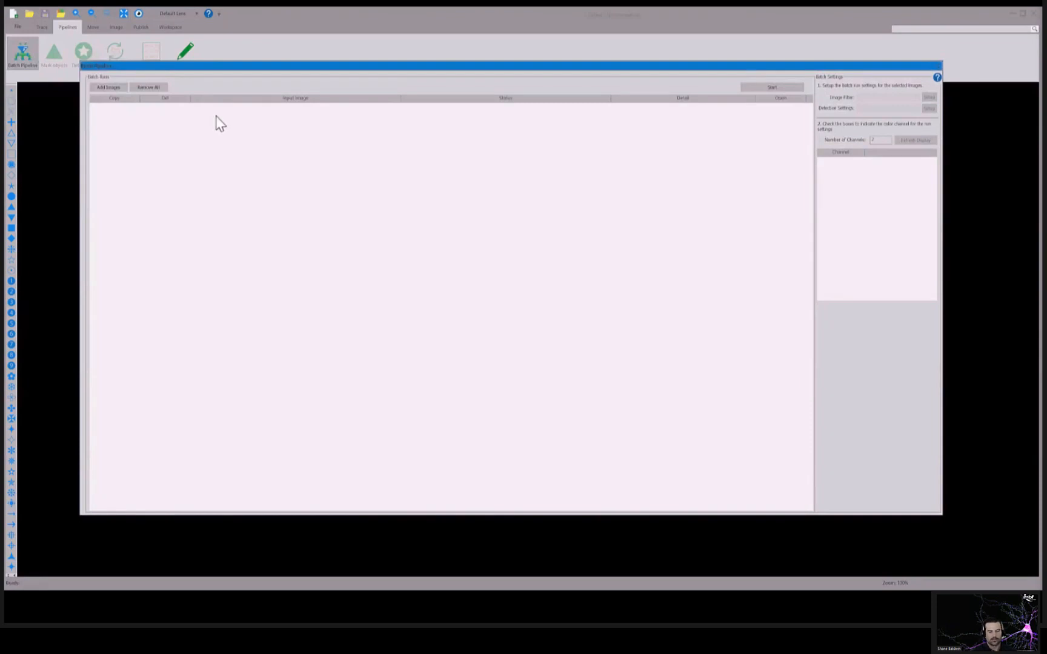
pyautogui.click(109, 87)
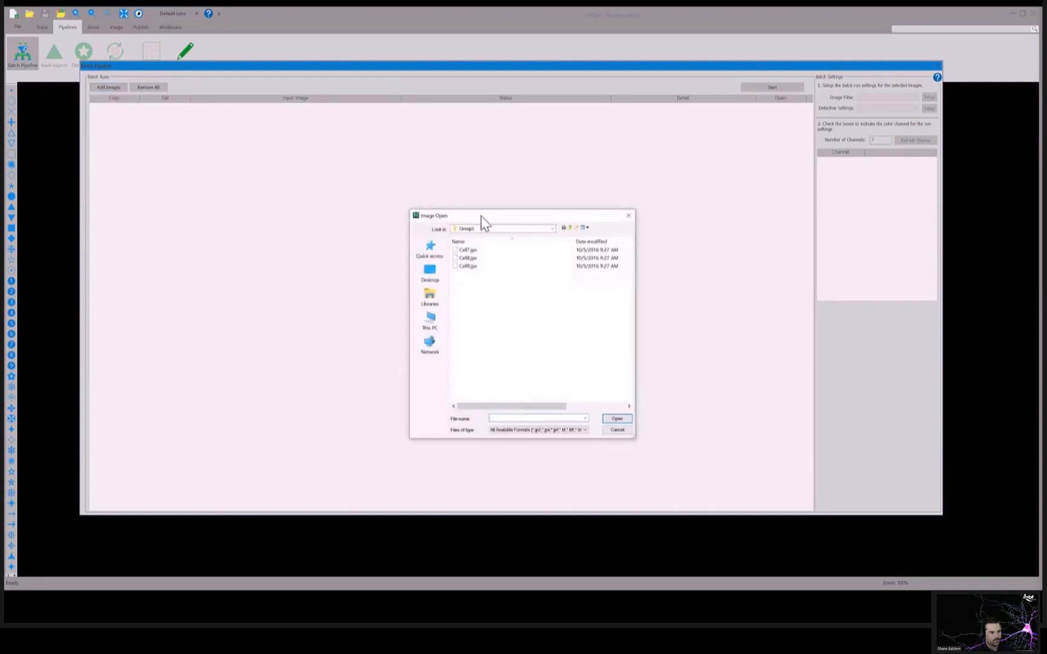
pyautogui.click(504, 228)
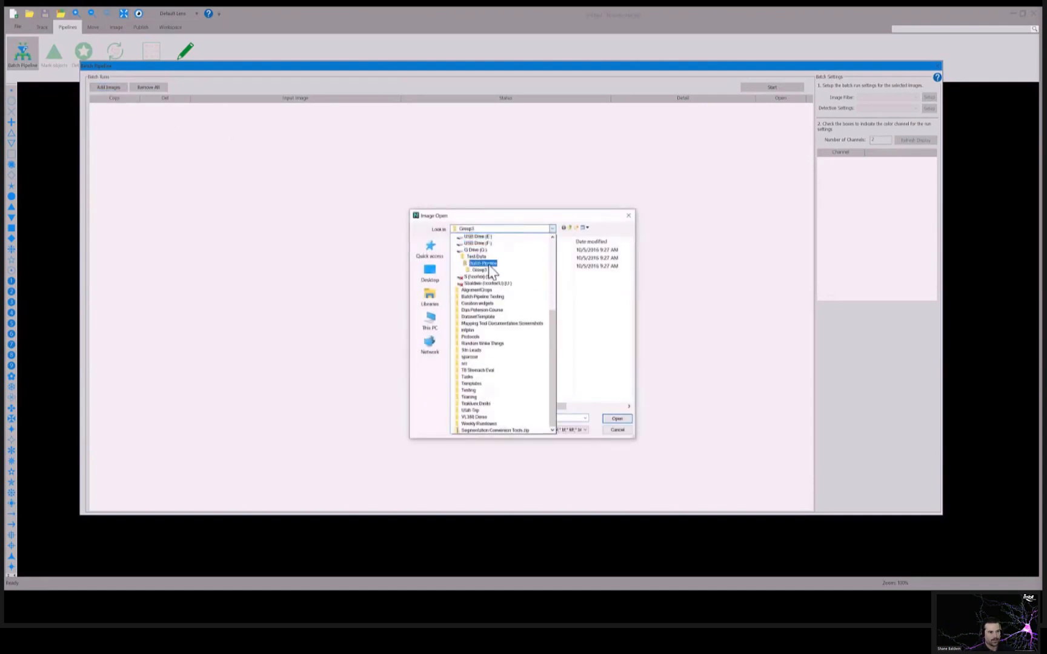
pyautogui.click(490, 263)
pyautogui.doubleClick(483, 251)
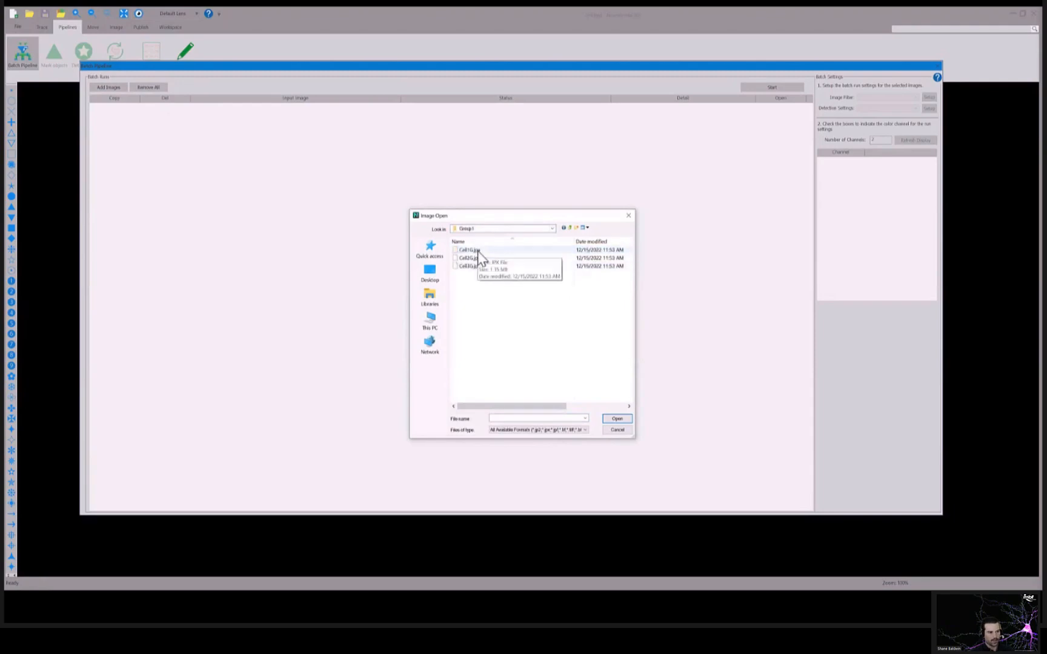
pyautogui.click(478, 251)
pyautogui.keyDown('shift'); pyautogui.click(480, 266); pyautogui.keyUp('shift')
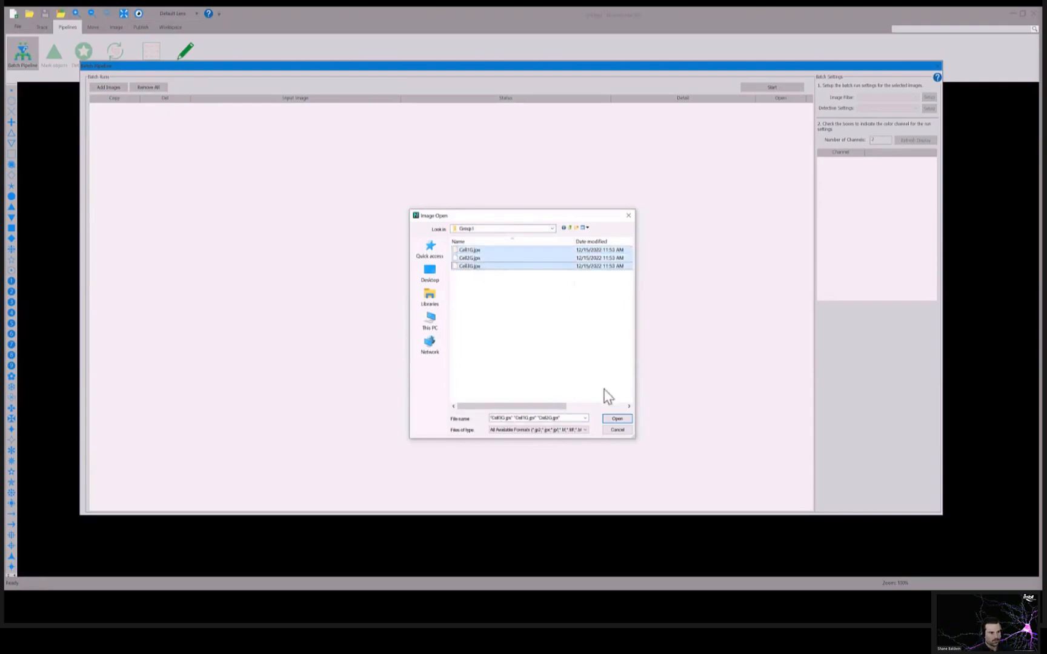
pyautogui.click(618, 419)
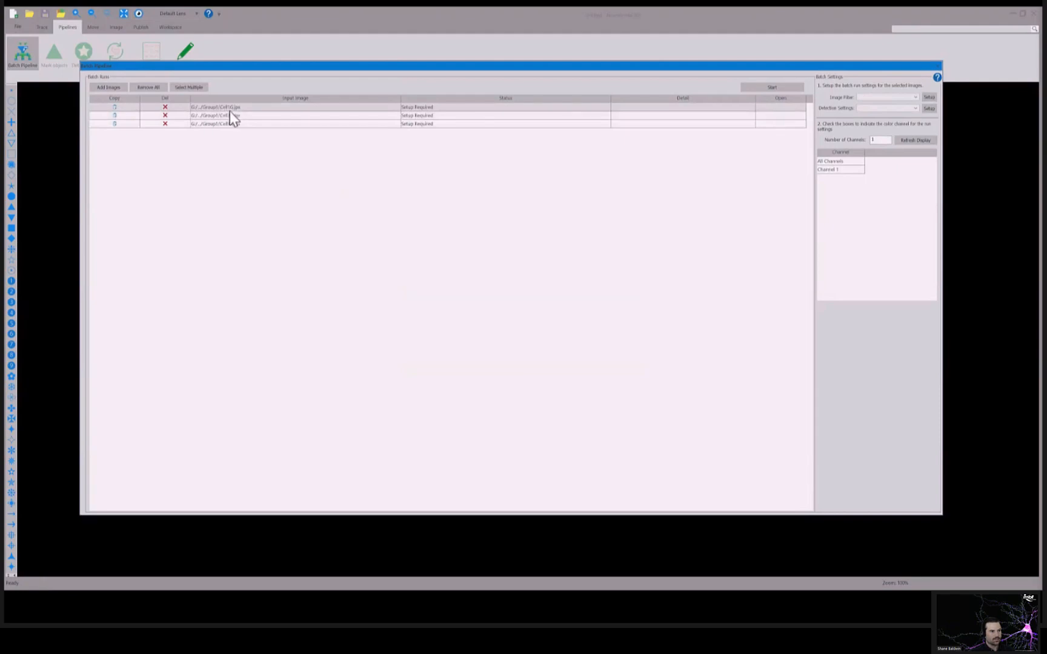
# Add Cell4.jpx, Cell5.jpx and Cell6.jpx from the Group2 folder to the batch pipeline
pyautogui.click(117, 87)
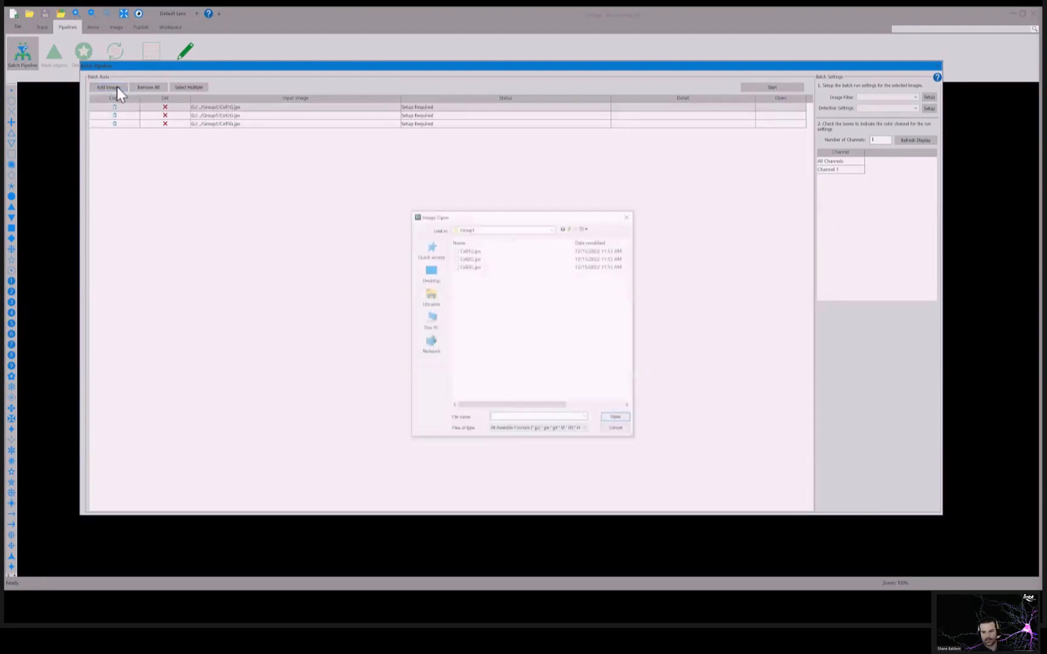
pyautogui.click(477, 232)
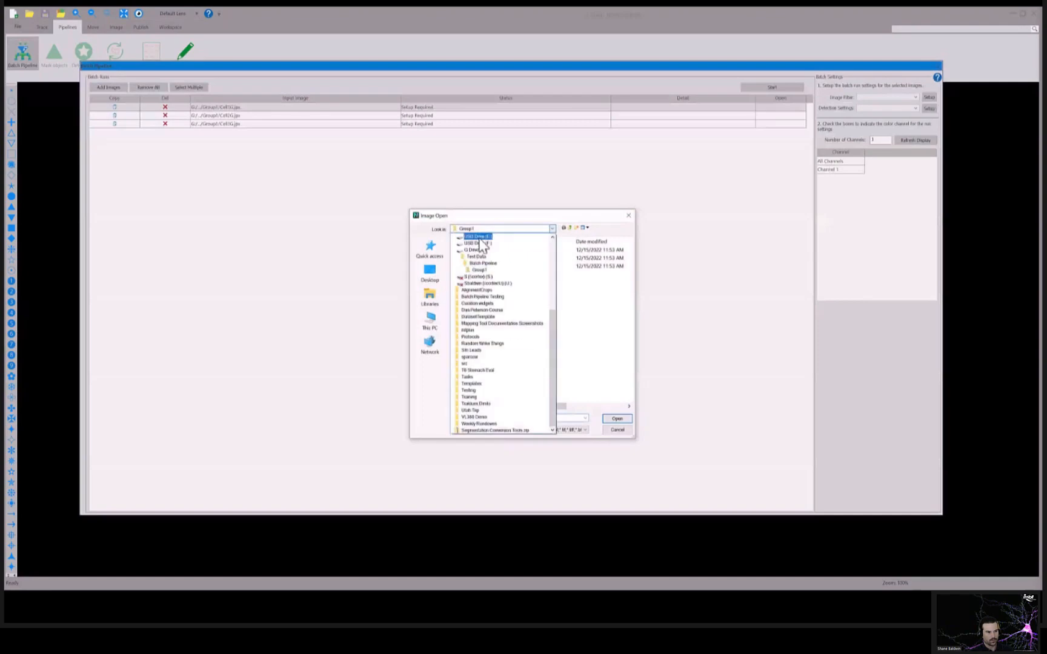
pyautogui.click(483, 264)
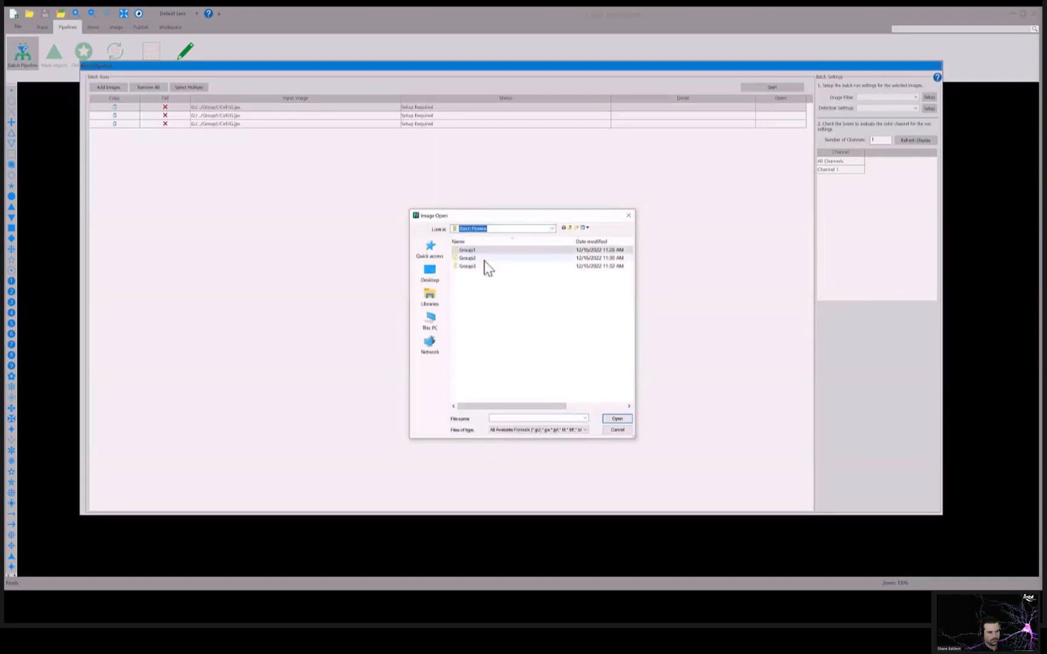
pyautogui.doubleClick(484, 259)
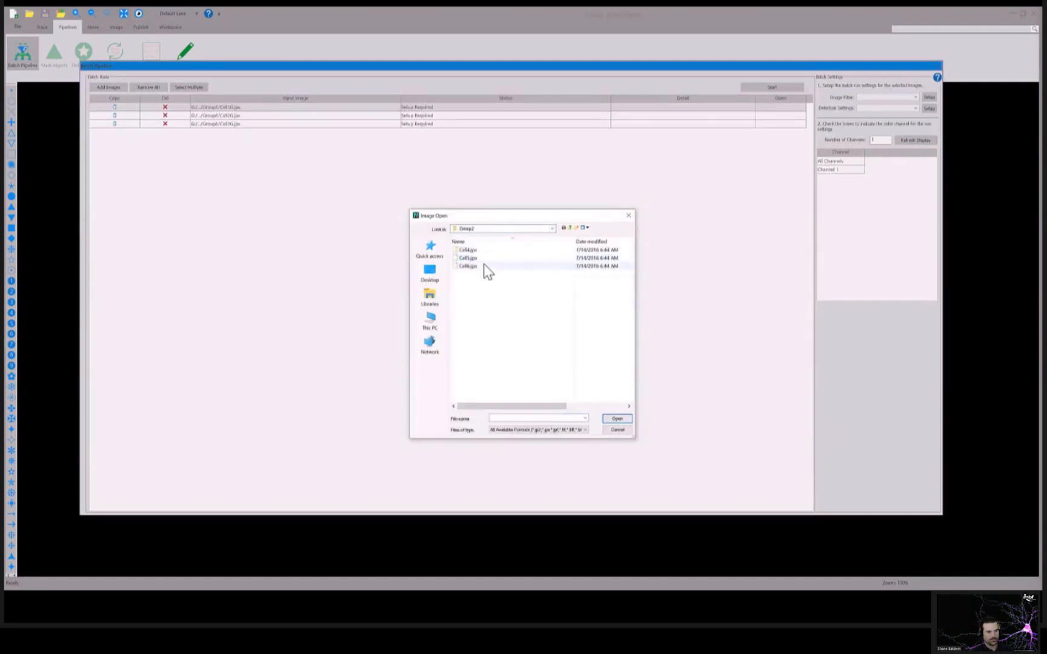
pyautogui.moveTo(482, 274); pyautogui.dragTo(480, 251)
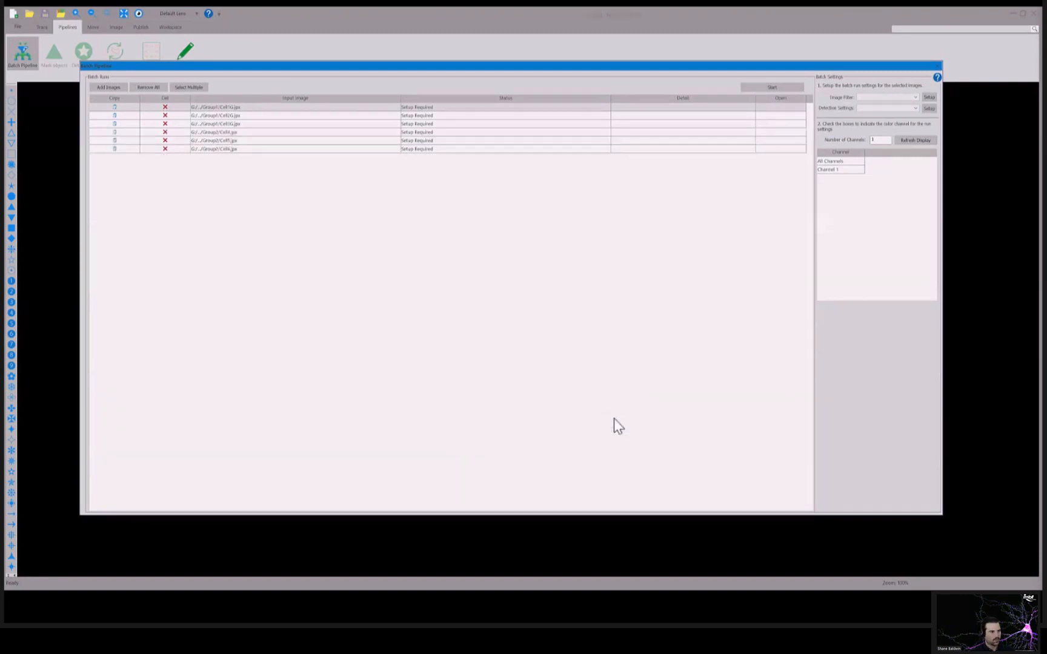
# Add Cell7.jpx, Cell8.jpx and Cell9.jpx from the Group3 folder to the batch pipeline
pyautogui.click(124, 90)
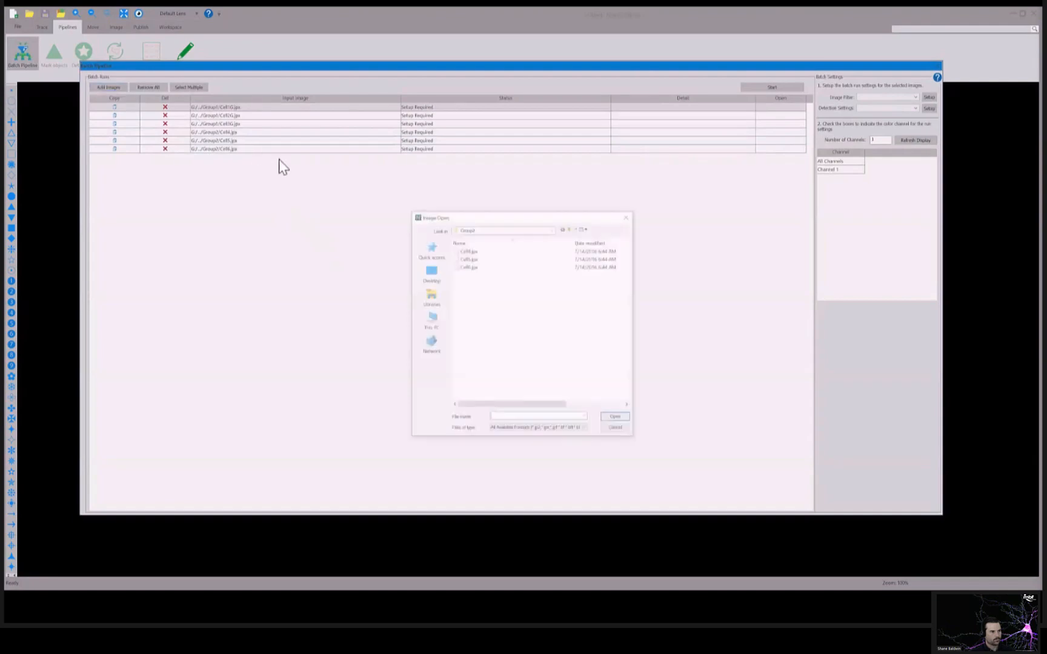
pyautogui.click(478, 229)
pyautogui.click(481, 262)
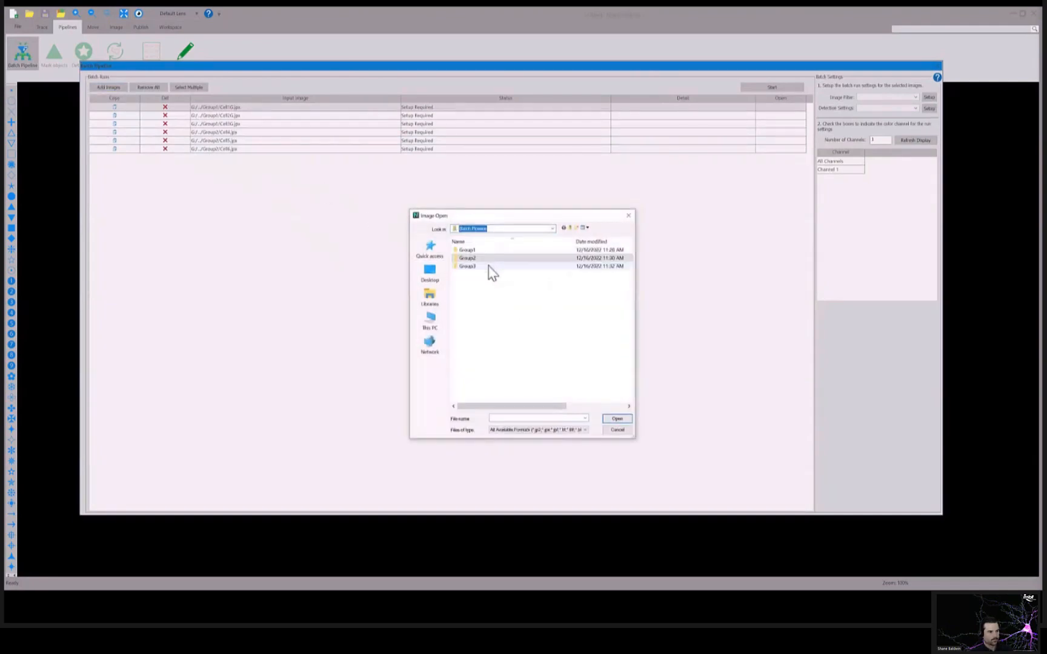
pyautogui.doubleClick(488, 269)
pyautogui.moveTo(488, 269); pyautogui.dragTo(486, 249)
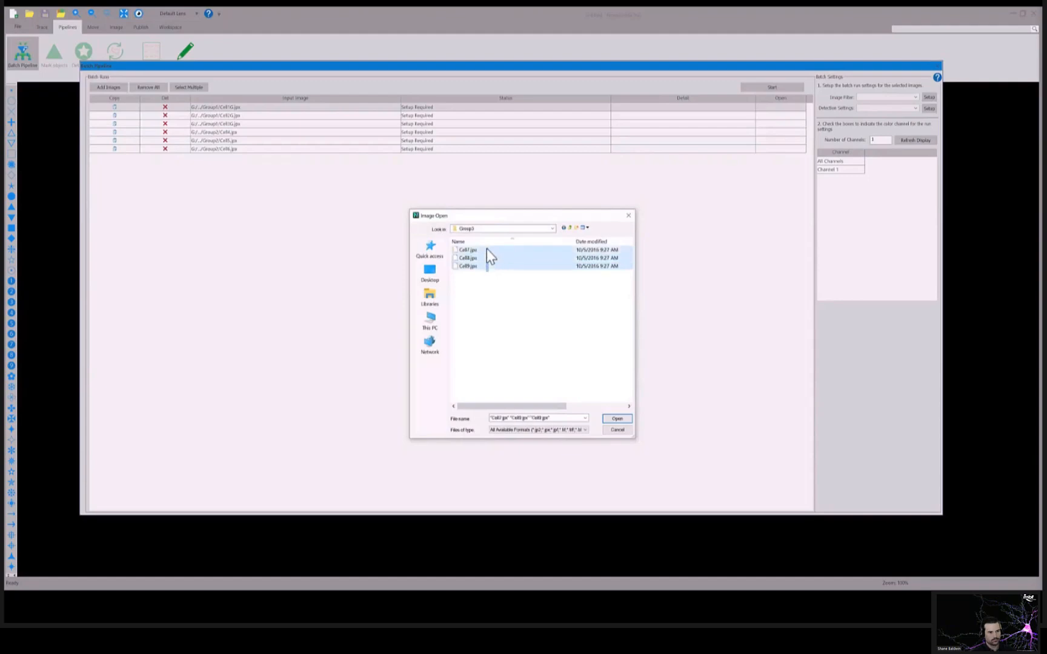
pyautogui.click(618, 419)
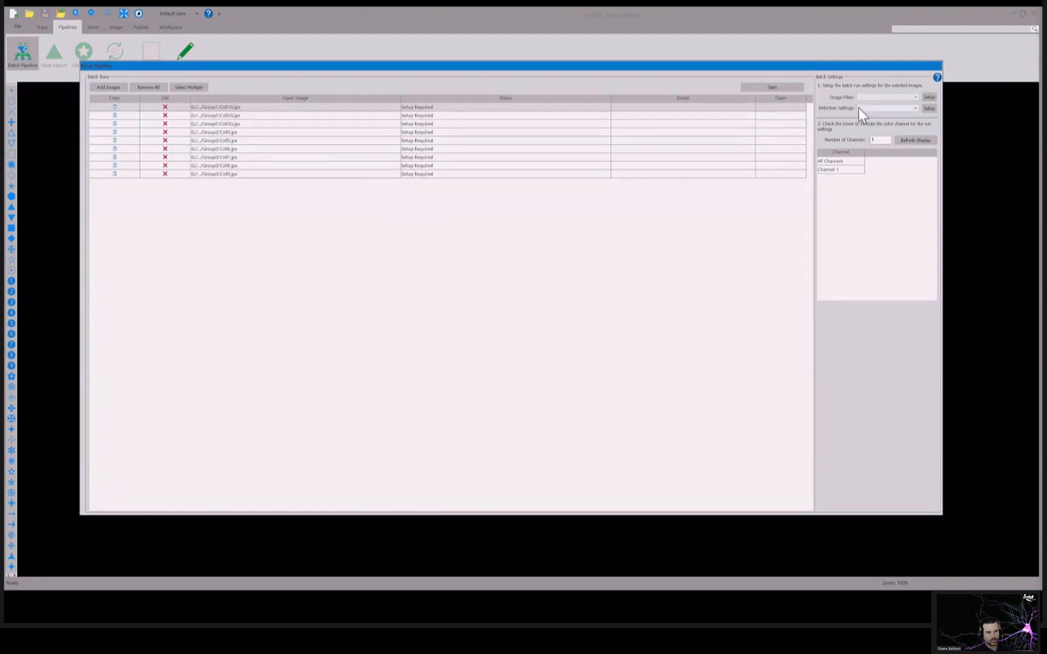
# Create and save an image filter configuration named Group1Golgi with the Golgi filter type, and return to the batch list
pyautogui.click(929, 97)
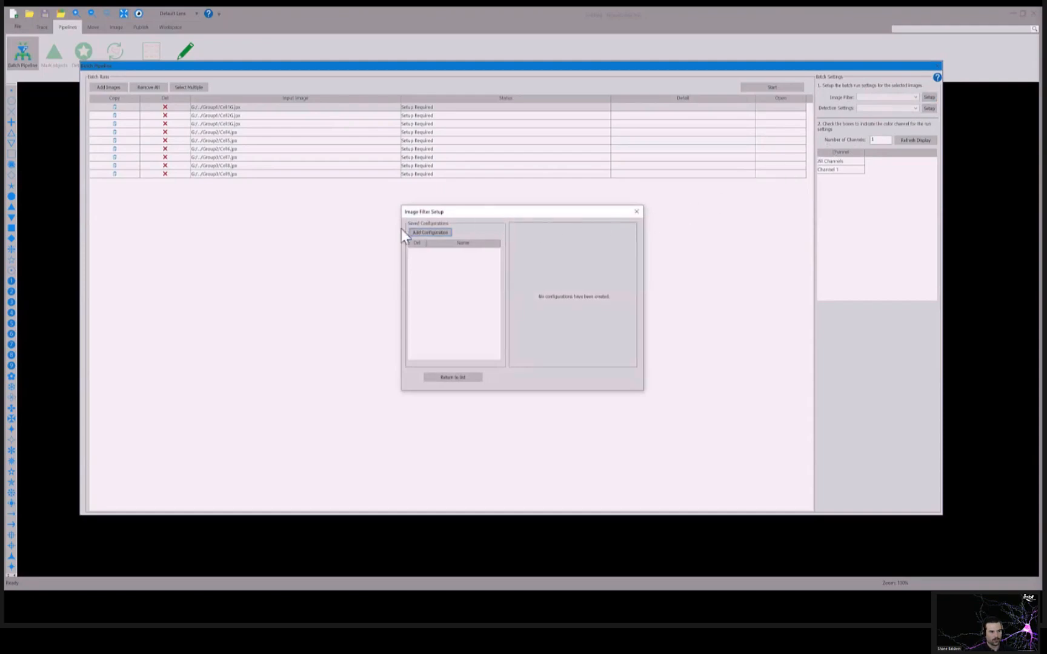
pyautogui.click(445, 234)
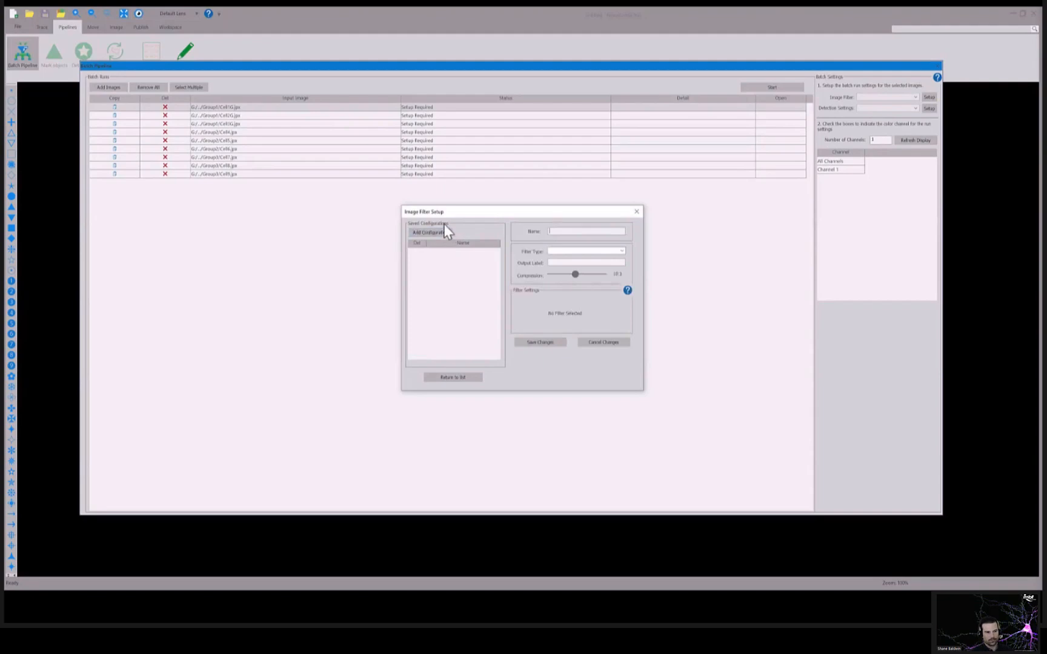
pyautogui.write('Group1Golgi')
pyautogui.click(622, 251)
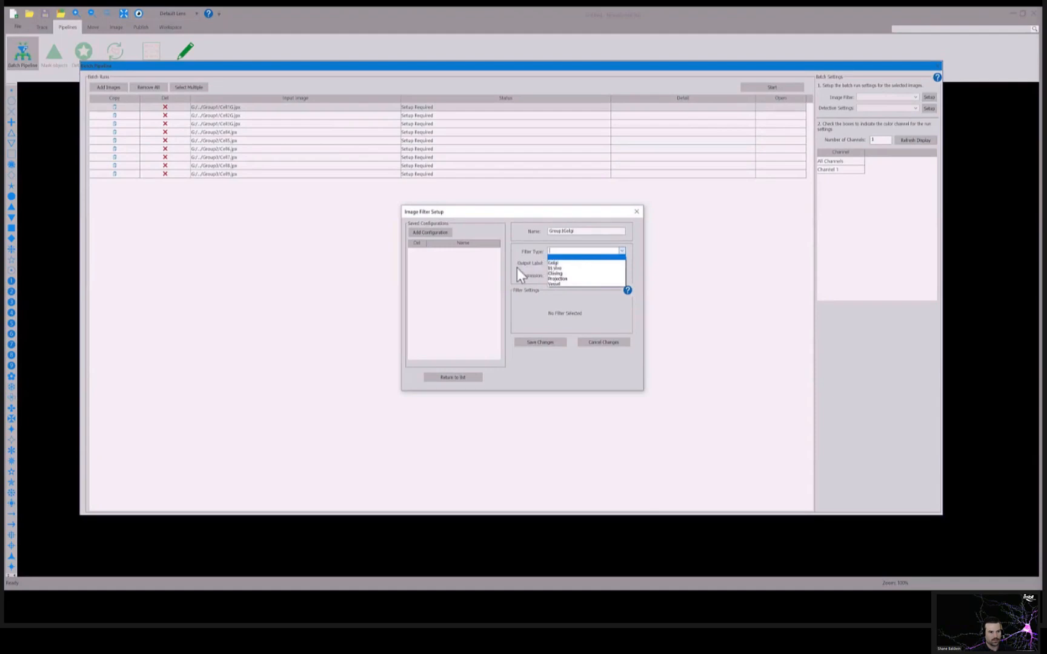
pyautogui.click(574, 263)
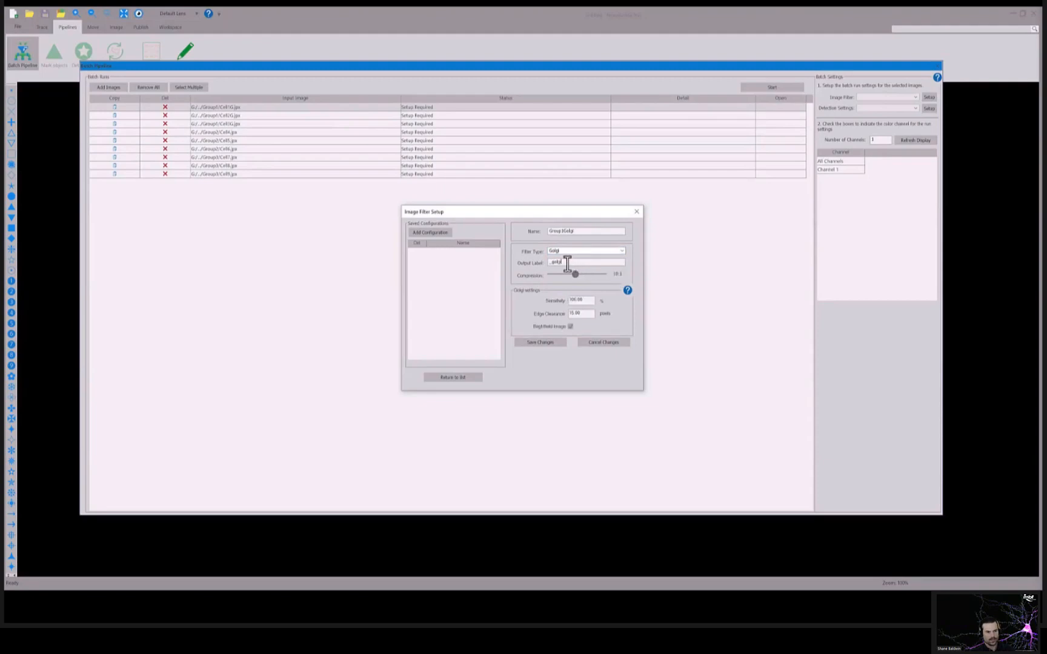
pyautogui.moveTo(560, 264); pyautogui.dragTo(546, 265)
pyautogui.click(571, 262)
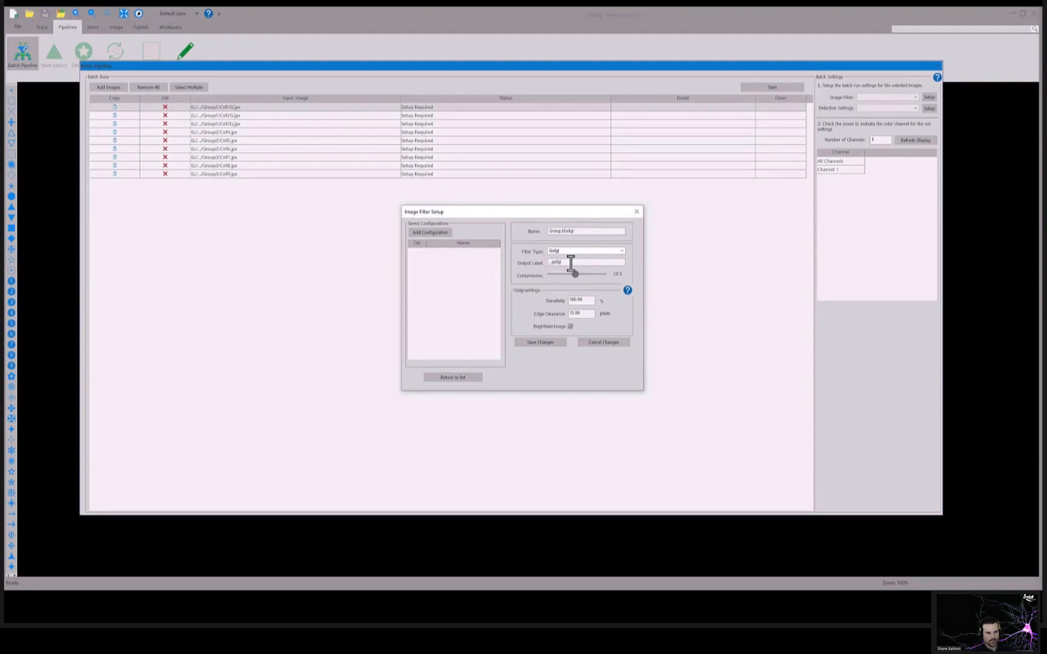
pyautogui.click(557, 343)
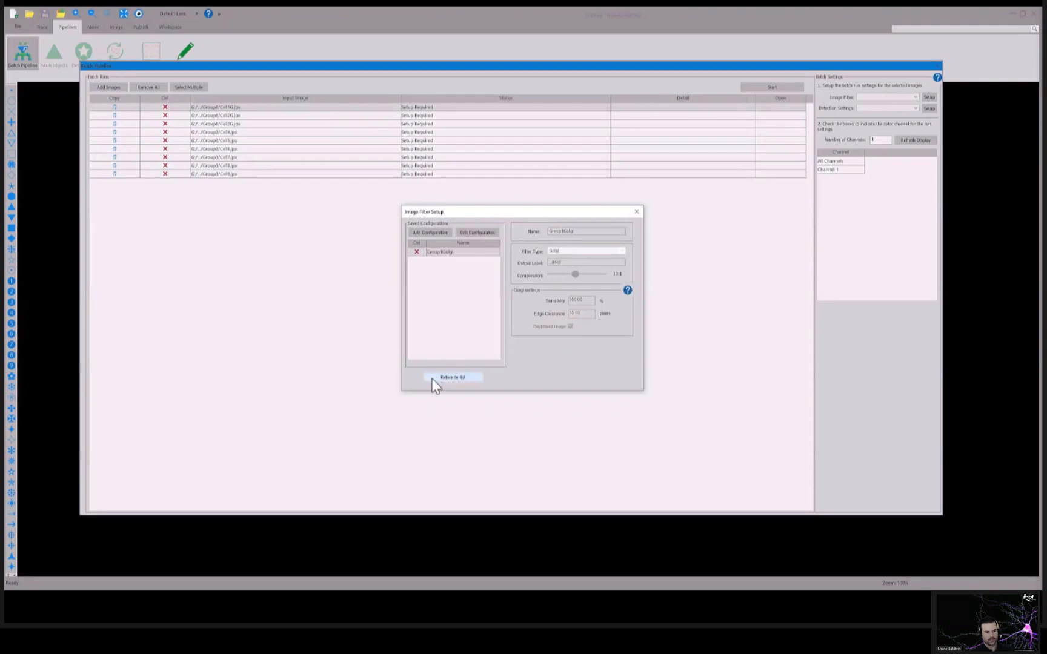
pyautogui.click(467, 381)
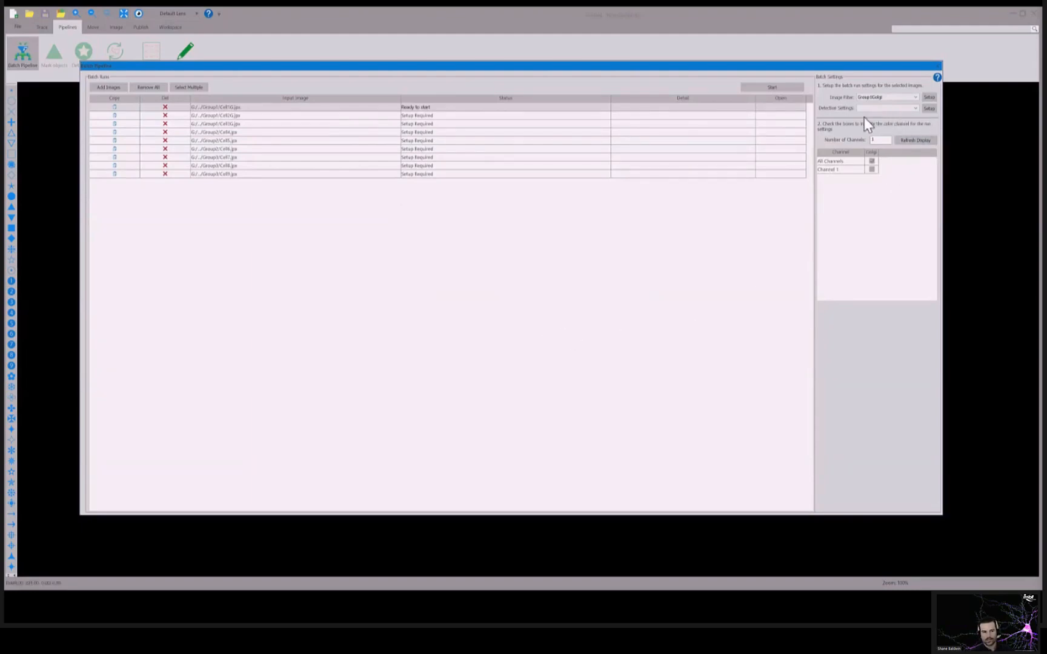
# Create and save a detection configuration named Group1Trace using the Group1 settings, with tree, spine and spine classification enabled
pyautogui.click(929, 109)
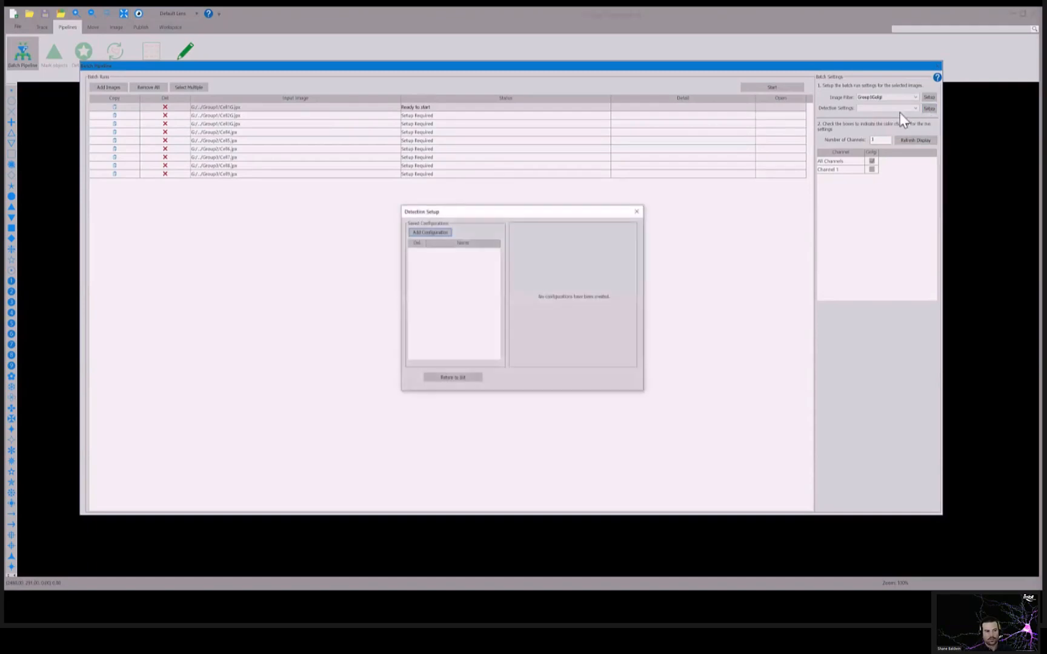
pyautogui.click(437, 235)
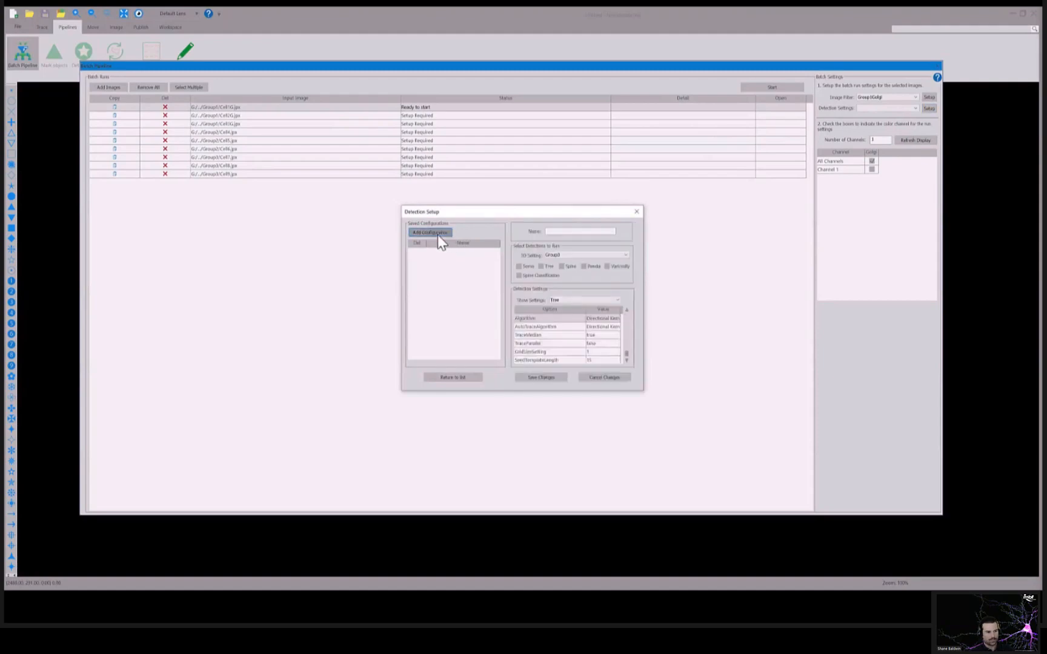
pyautogui.click(556, 231)
pyautogui.click(563, 256)
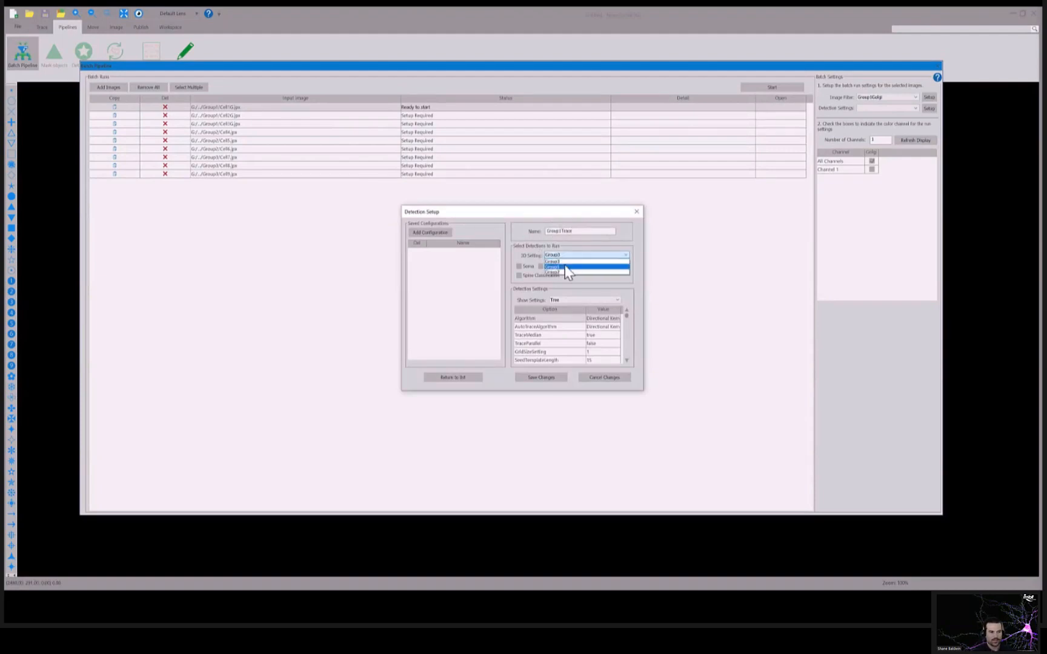
pyautogui.click(565, 266)
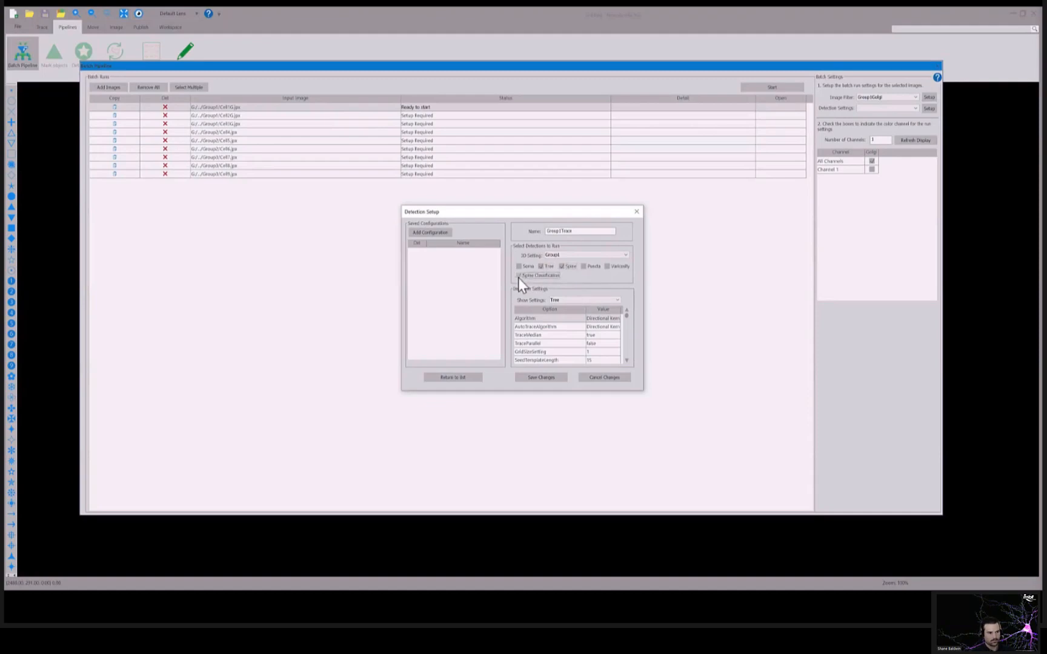
pyautogui.click(551, 378)
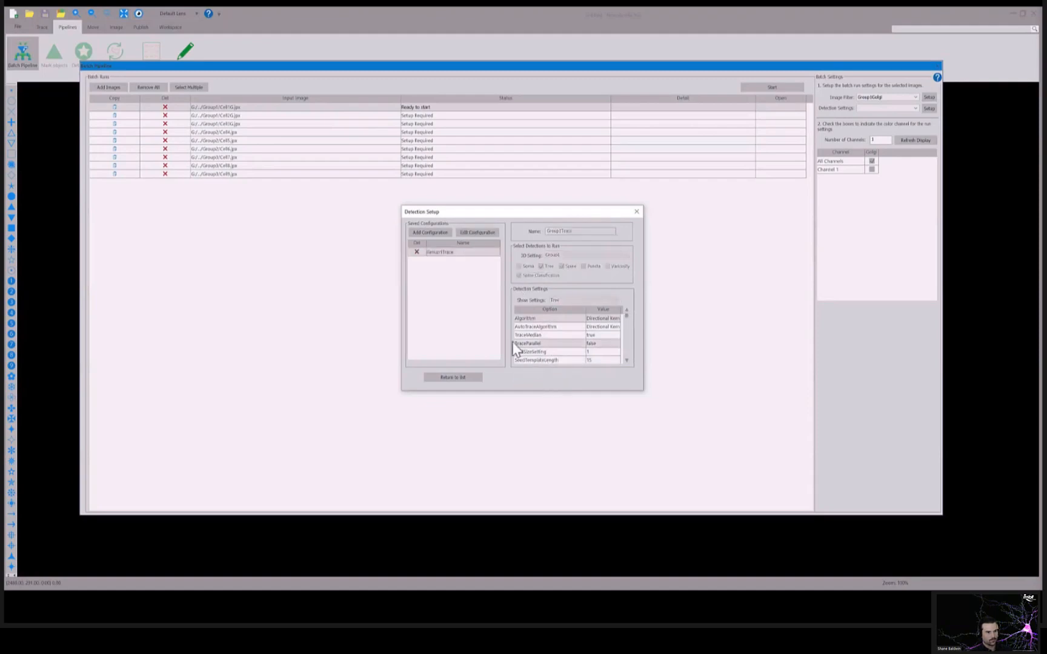
# Create and save a Group2Trace detection configuration using the Group2 settings, with soma, tree, spine and spine classification enabled
pyautogui.click(433, 233)
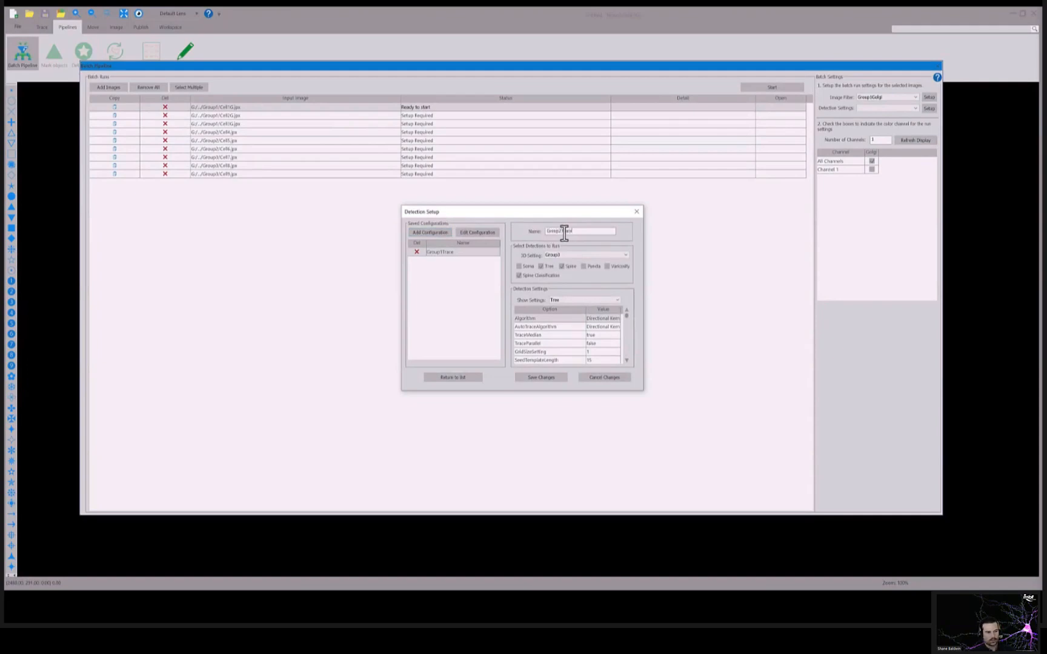
pyautogui.click(572, 255)
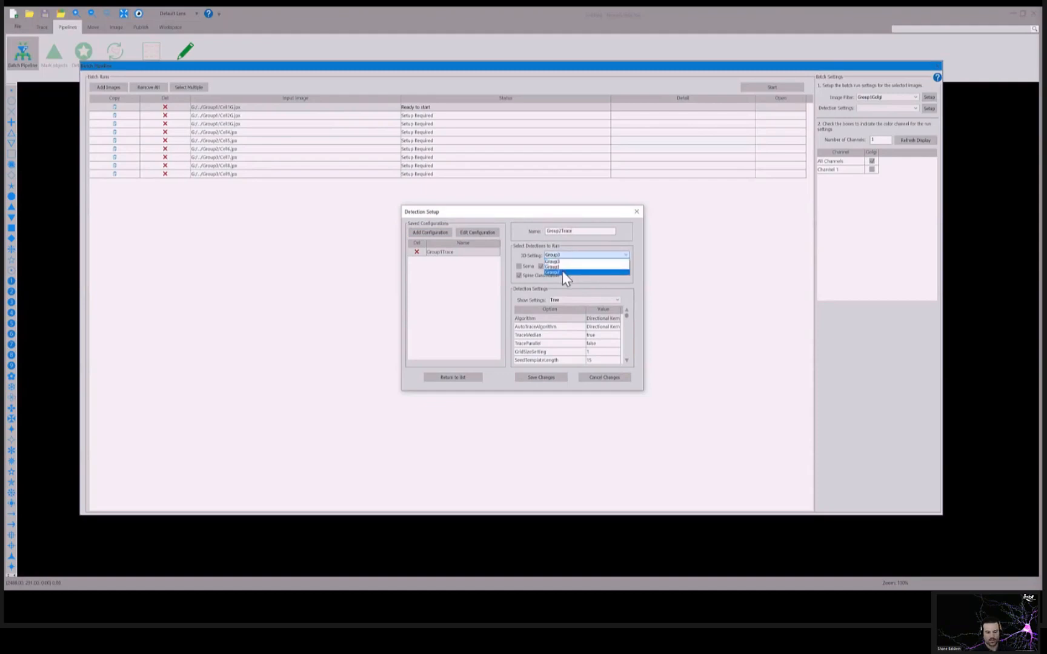
pyautogui.click(561, 271)
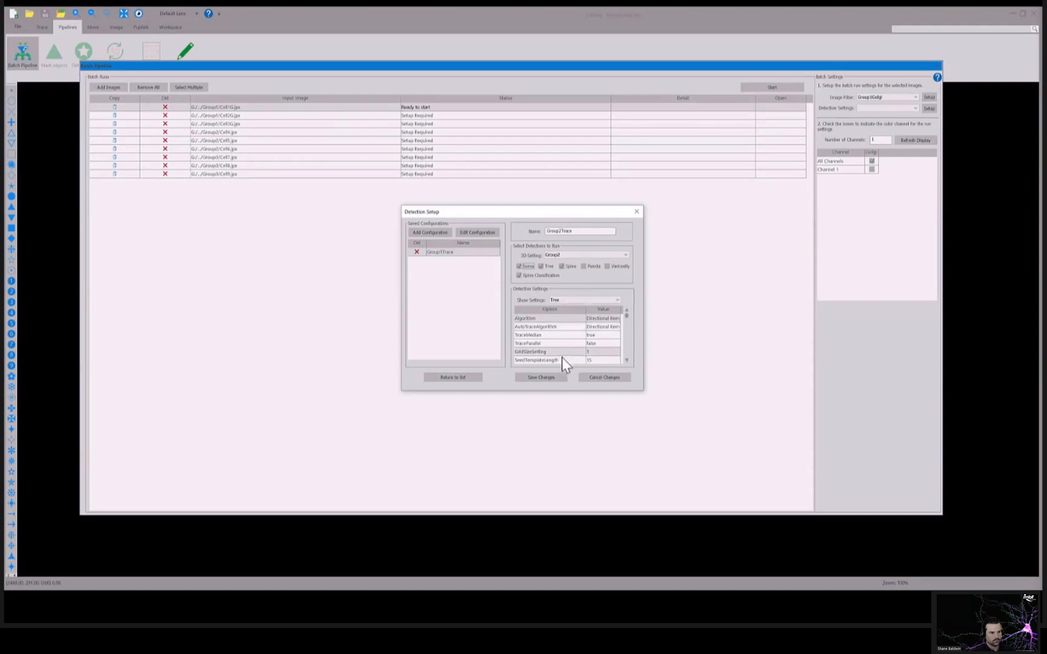
pyautogui.click(556, 377)
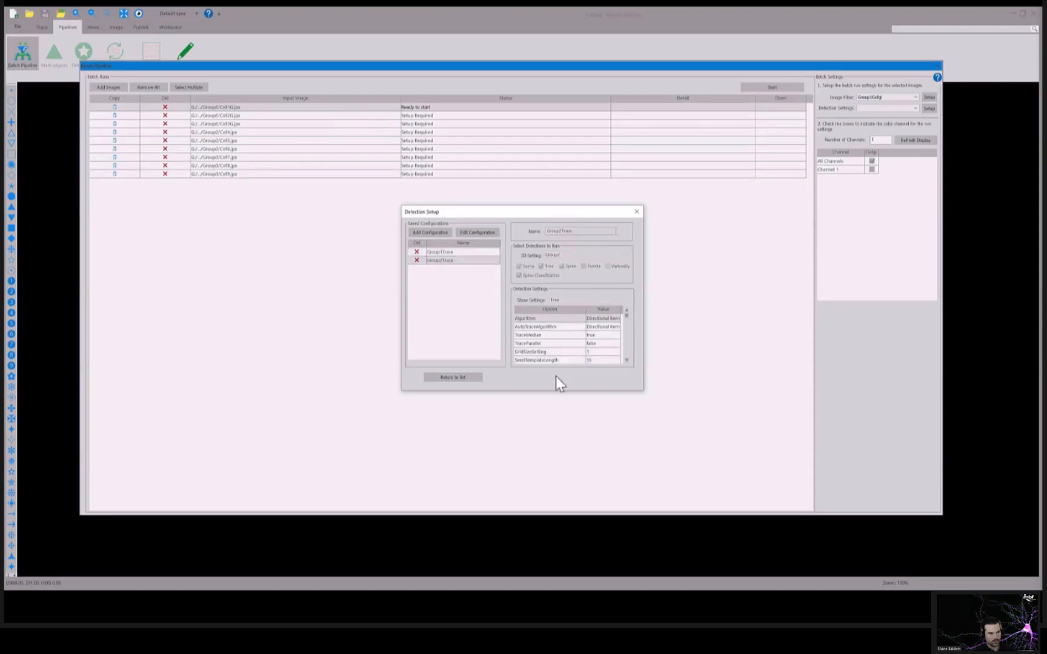
# Create and save a Group3Trace detection configuration using the Group3 settings with only tree and puncta enabled, and return to the batch list
pyautogui.click(428, 233)
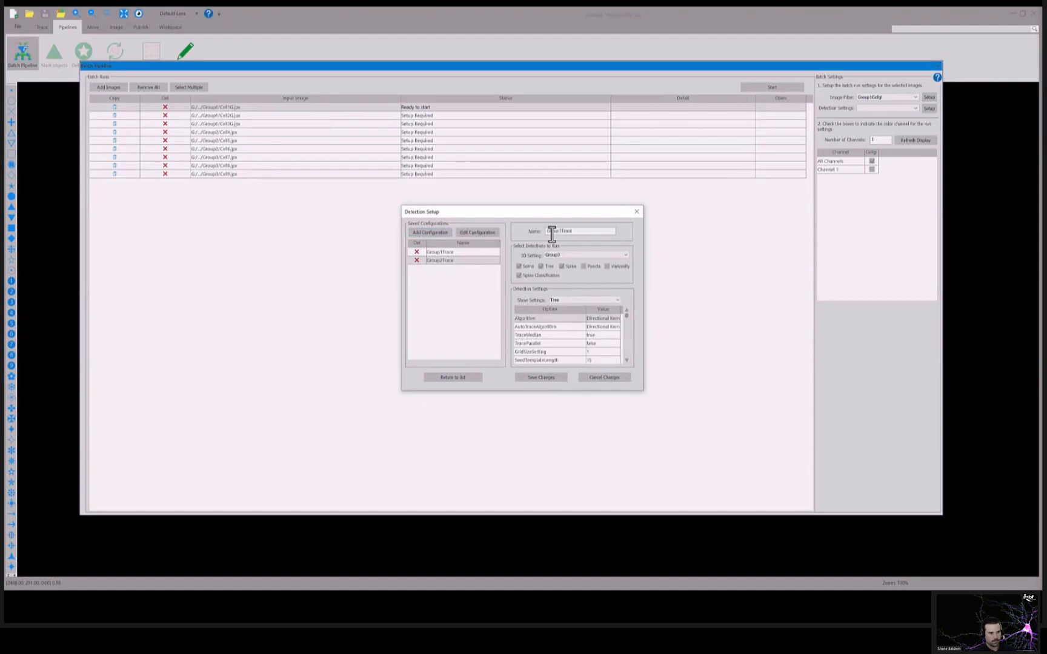
pyautogui.click(576, 256)
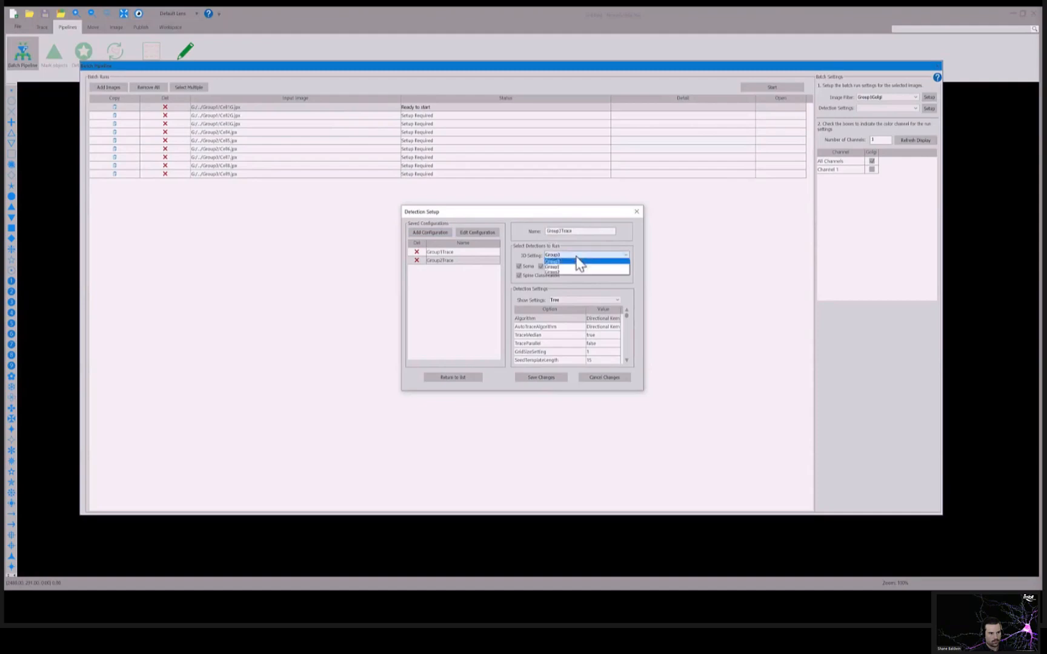
pyautogui.click(575, 263)
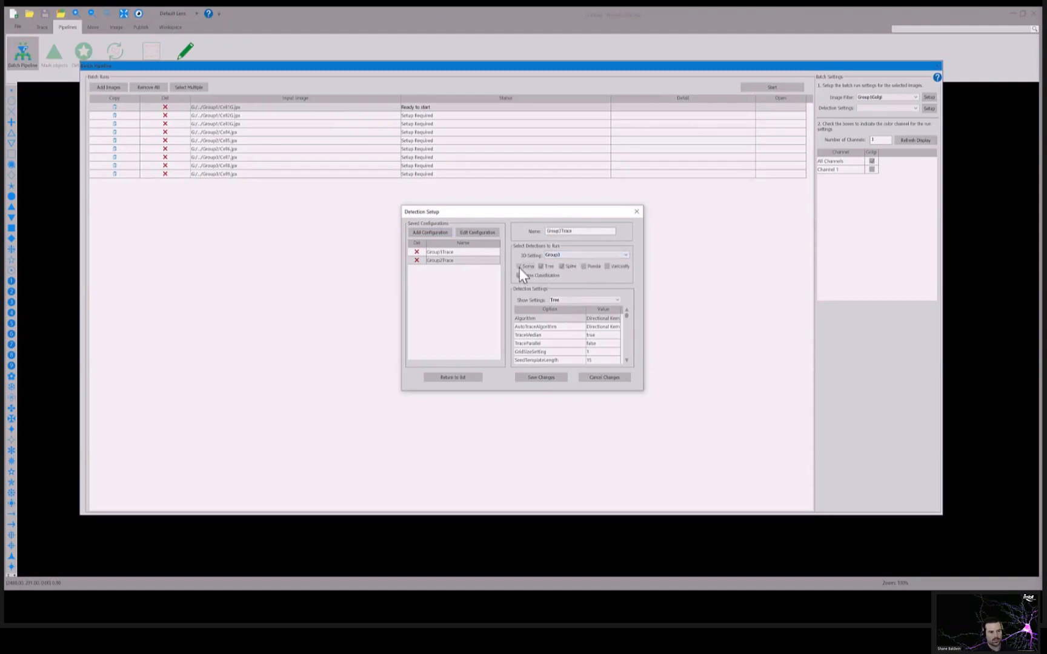
pyautogui.click(561, 267)
pyautogui.click(555, 377)
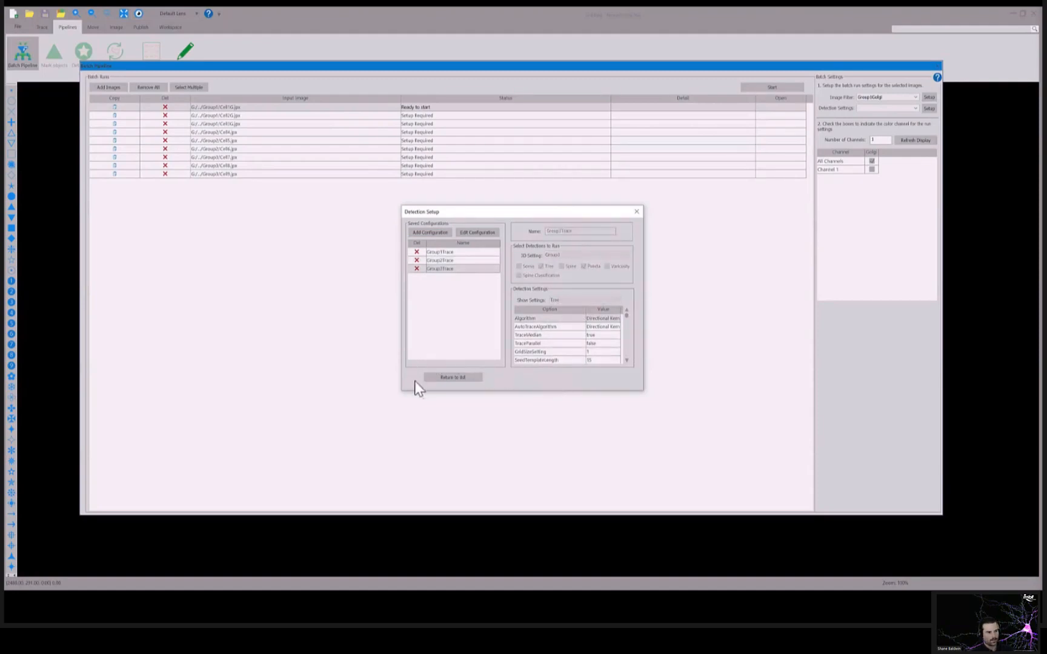
pyautogui.click(458, 379)
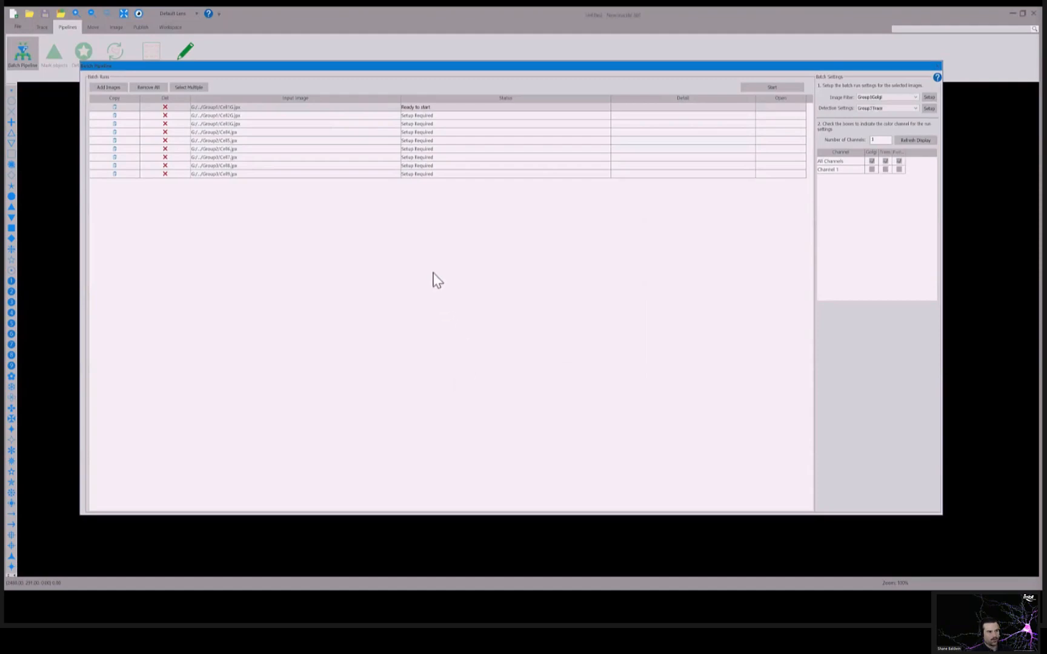
# Assign the Group1Golgi image filter and the Group1Trace detection settings to Cell1G.jpx
pyautogui.click(384, 108)
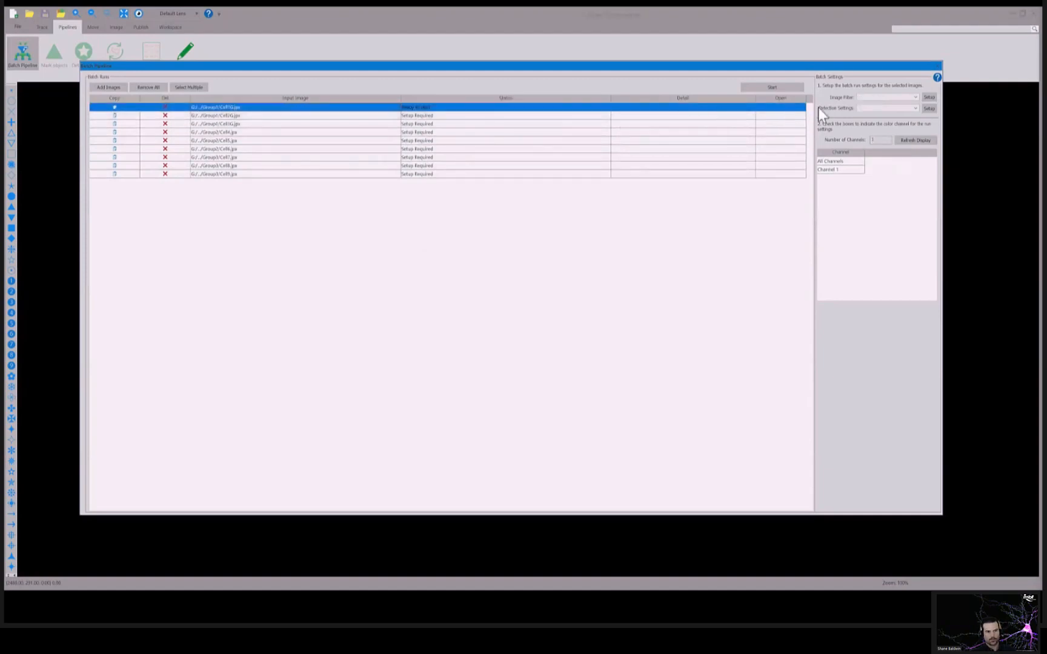
pyautogui.click(916, 97)
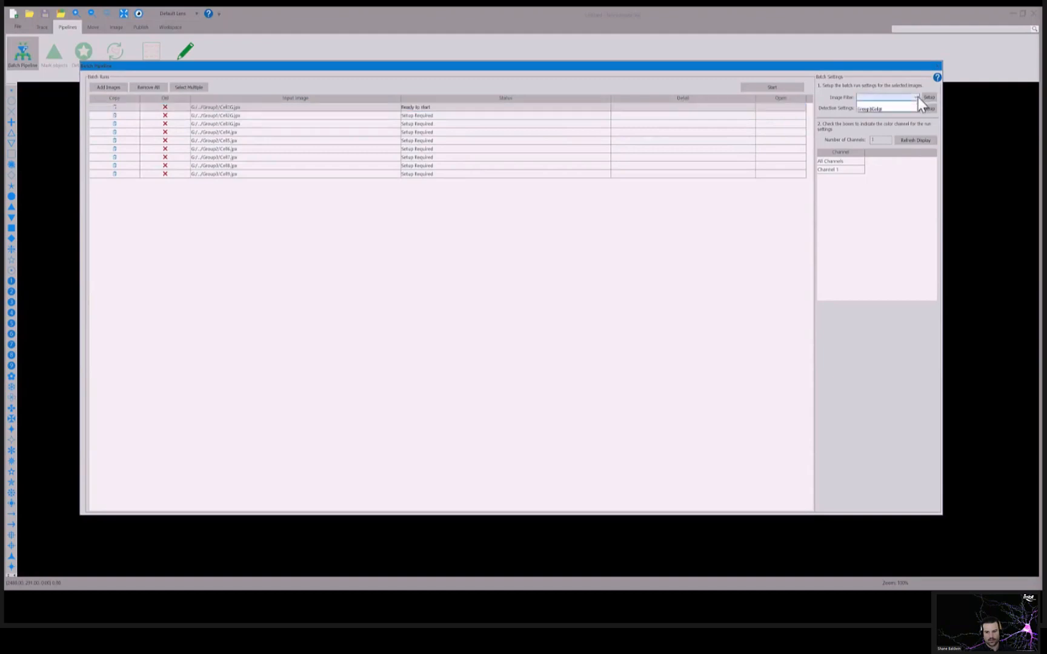
pyautogui.click(883, 109)
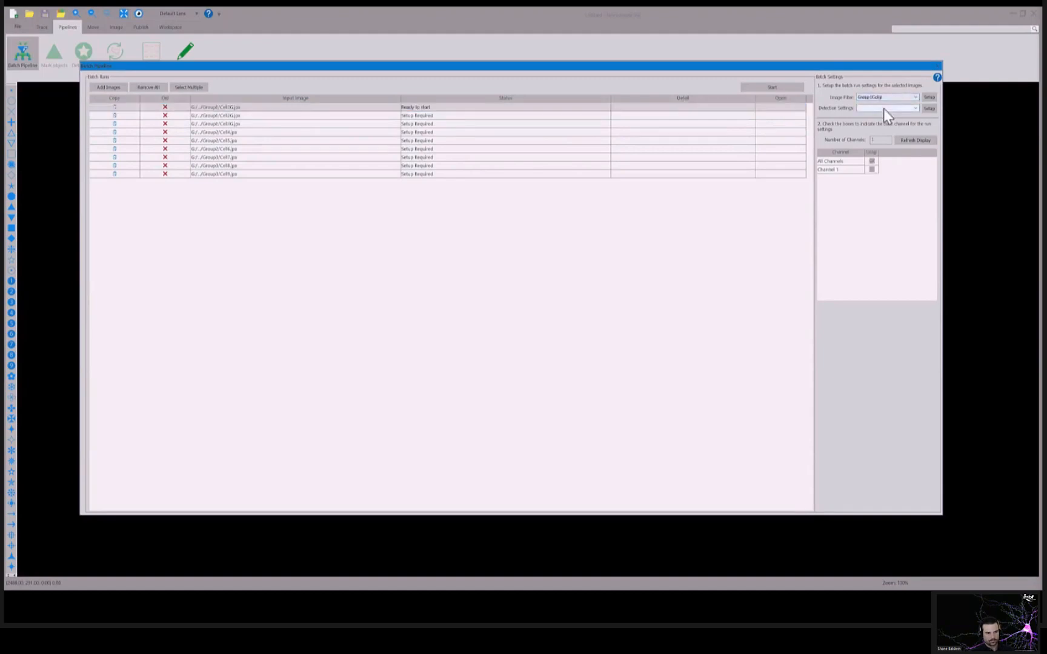
pyautogui.click(915, 109)
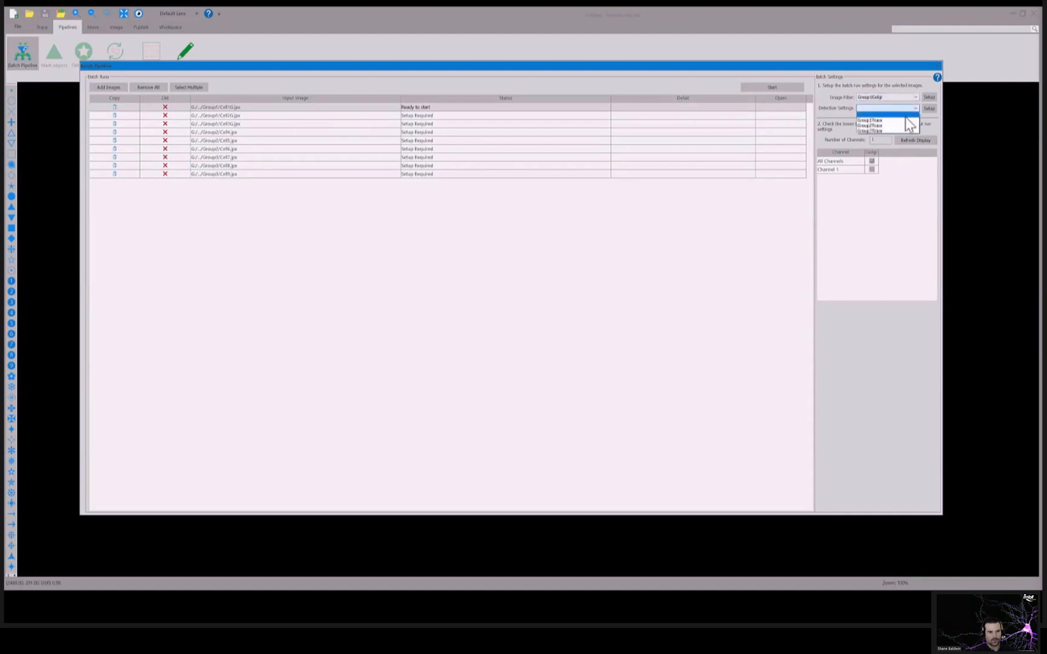
pyautogui.click(905, 120)
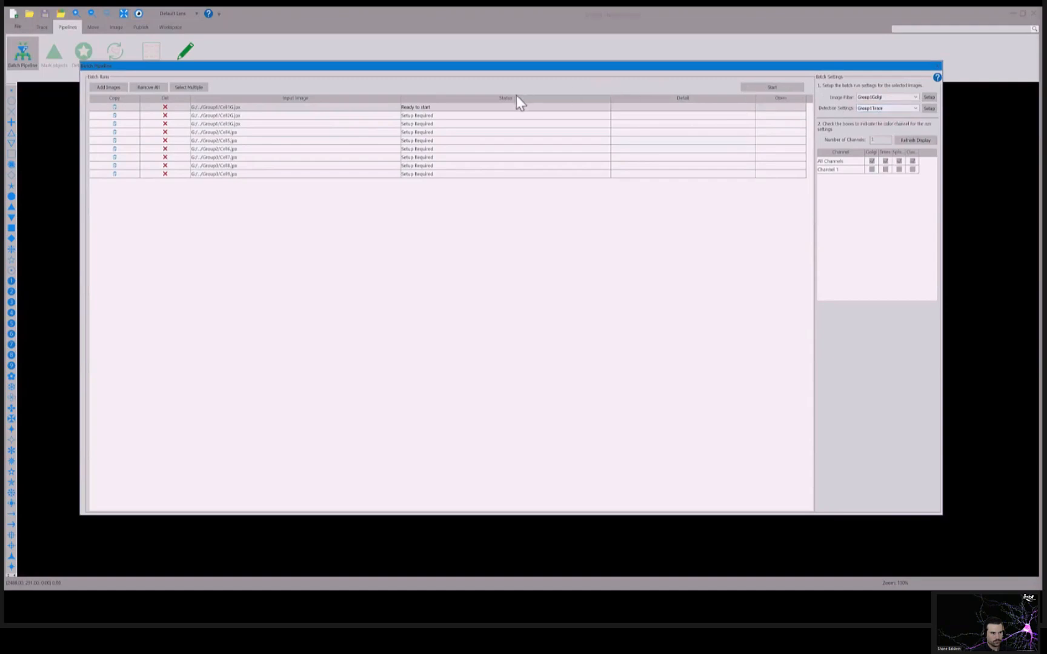
# Apply the Group1Golgi image filter and Group1Trace detection settings to the other two Group1 images, Cell2G.jpx and Cell3G.jpx, in one multiple selection
pyautogui.click(419, 115)
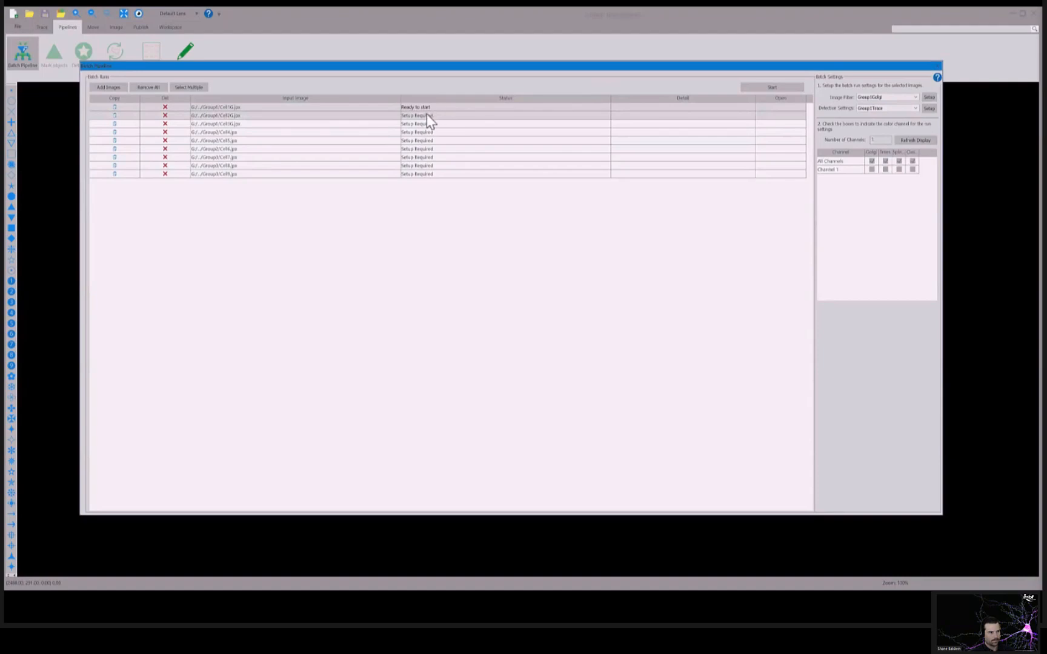
pyautogui.click(183, 87)
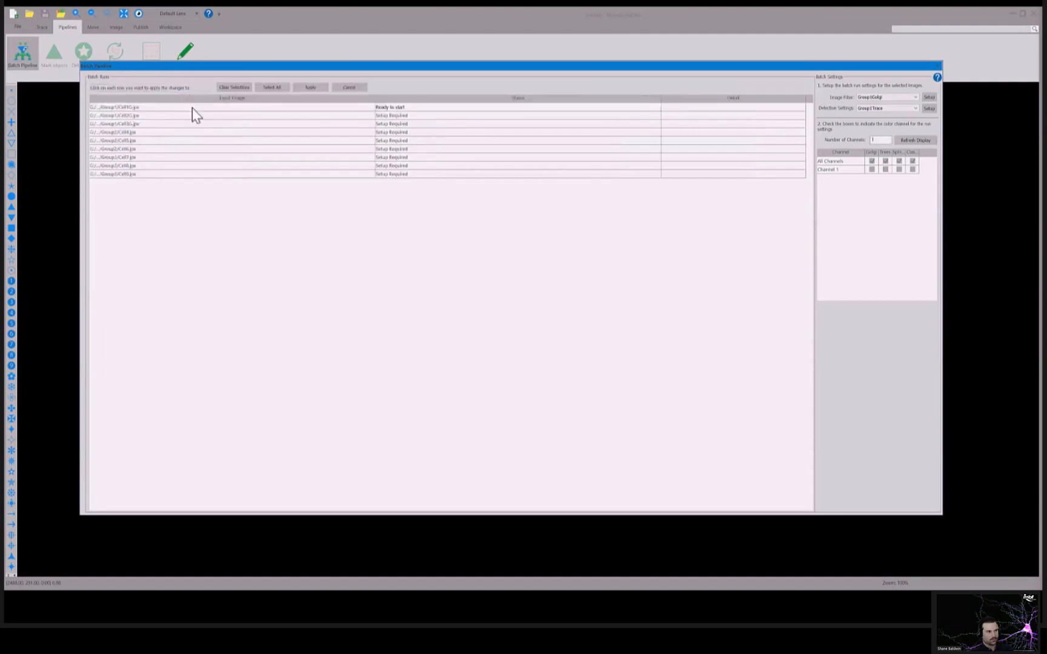
pyautogui.click(194, 115)
pyautogui.click(201, 123)
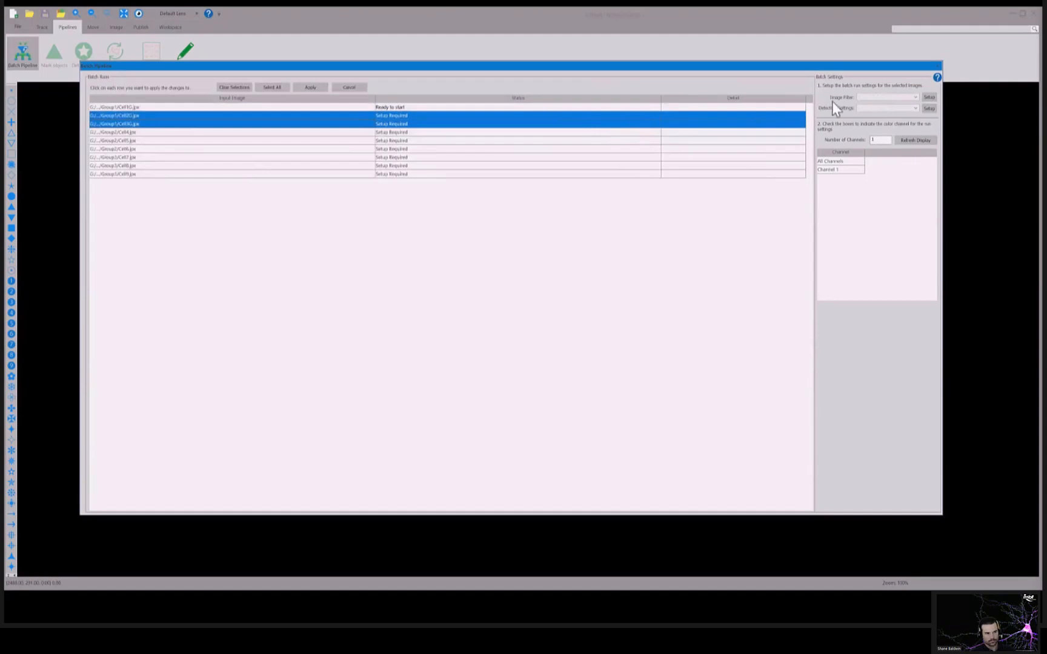
pyautogui.click(914, 97)
pyautogui.click(909, 109)
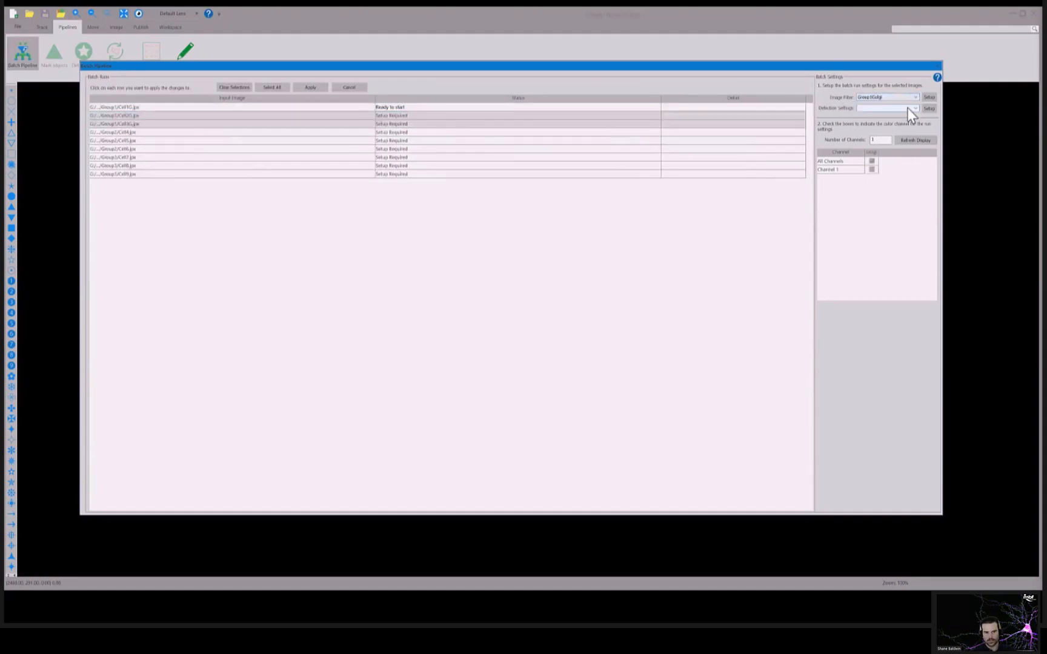
pyautogui.click(916, 109)
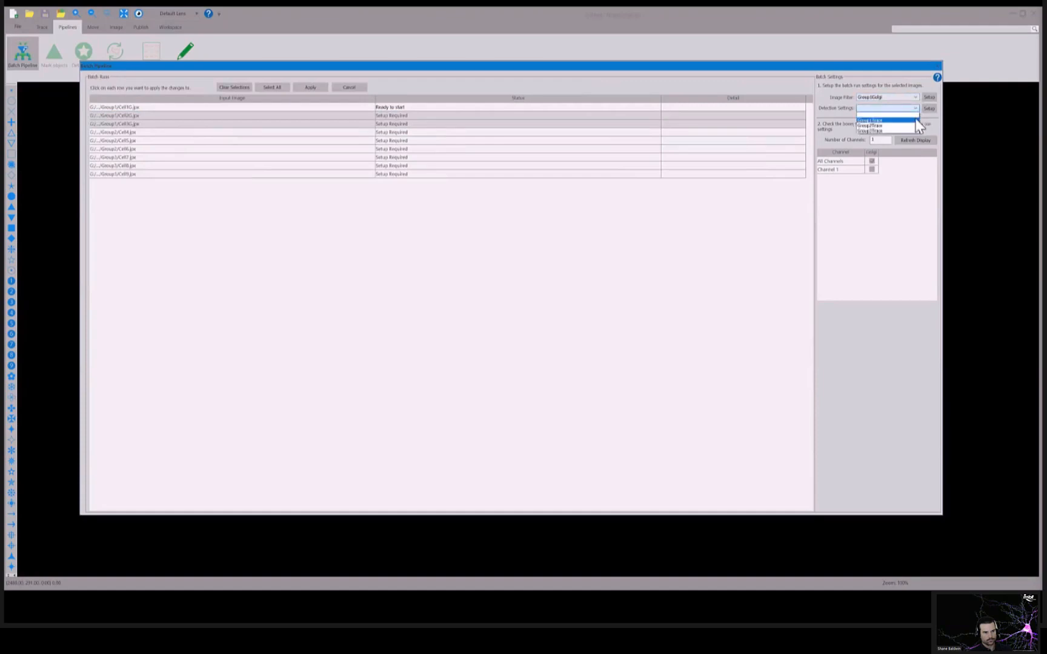
pyautogui.click(915, 120)
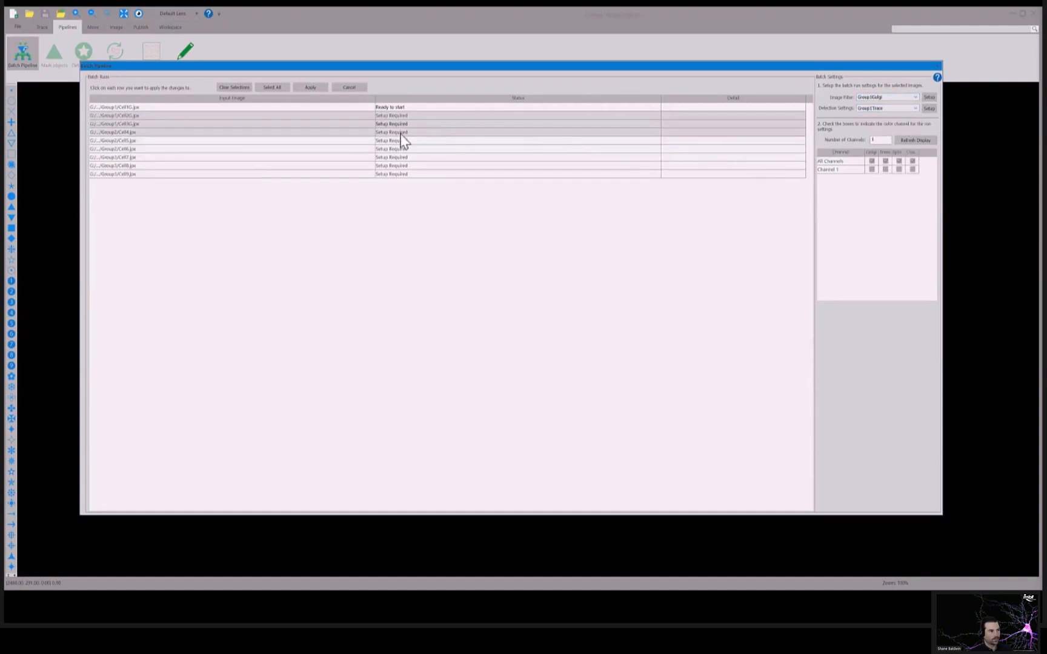
pyautogui.click(310, 90)
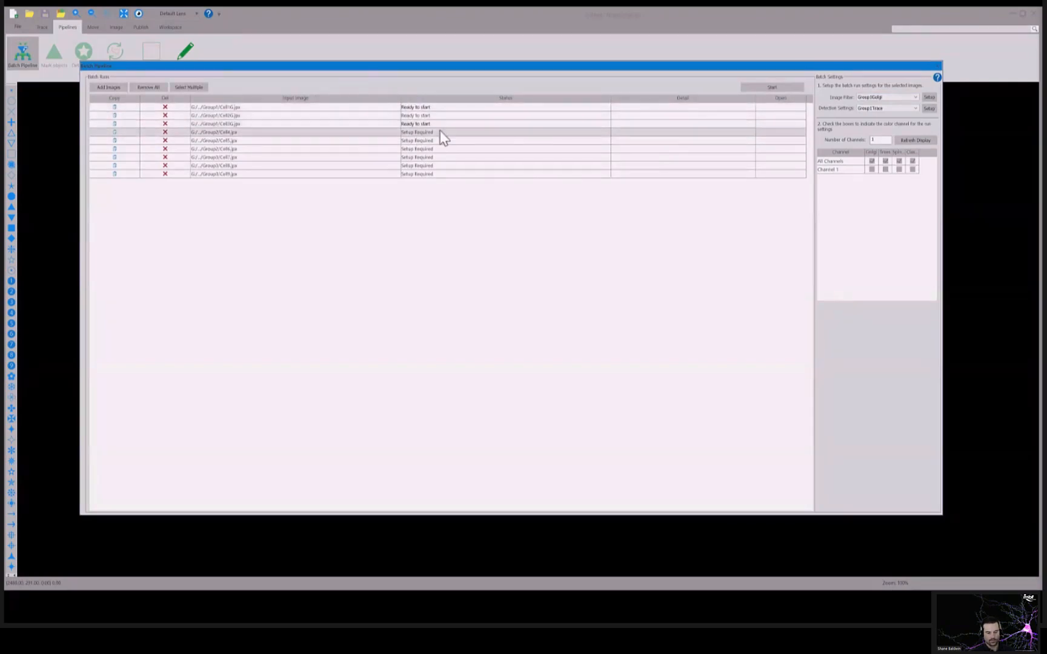
# Apply the Group2Trace detection settings without an image filter to the Group2 images Cell4.jpx, Cell5.jpx and Cell6.jpx
pyautogui.click(199, 88)
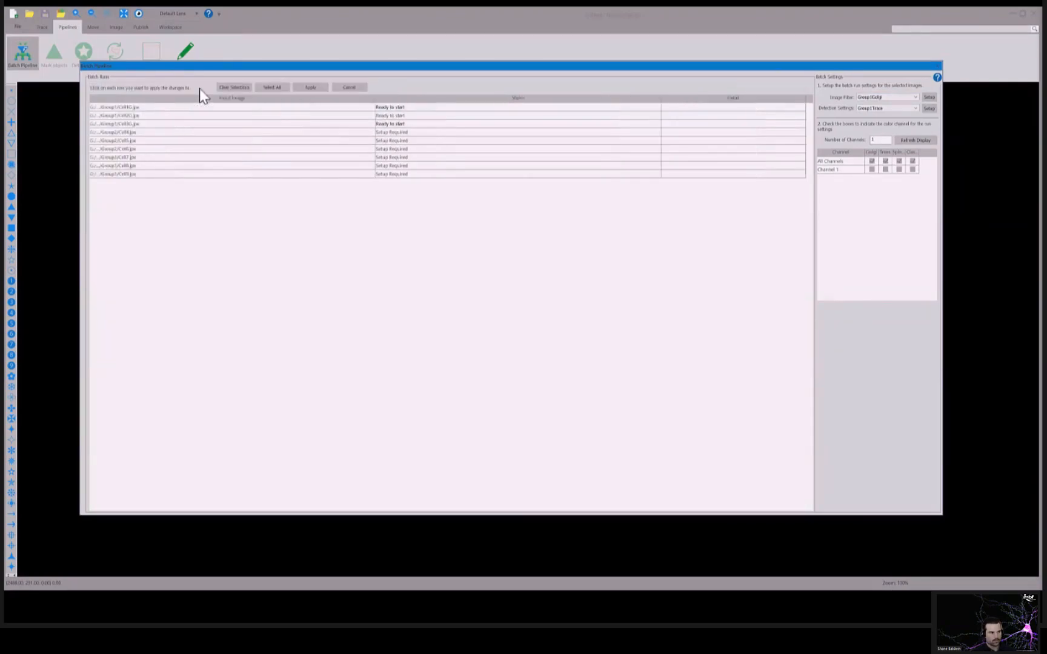
pyautogui.click(330, 131)
pyautogui.click(334, 140)
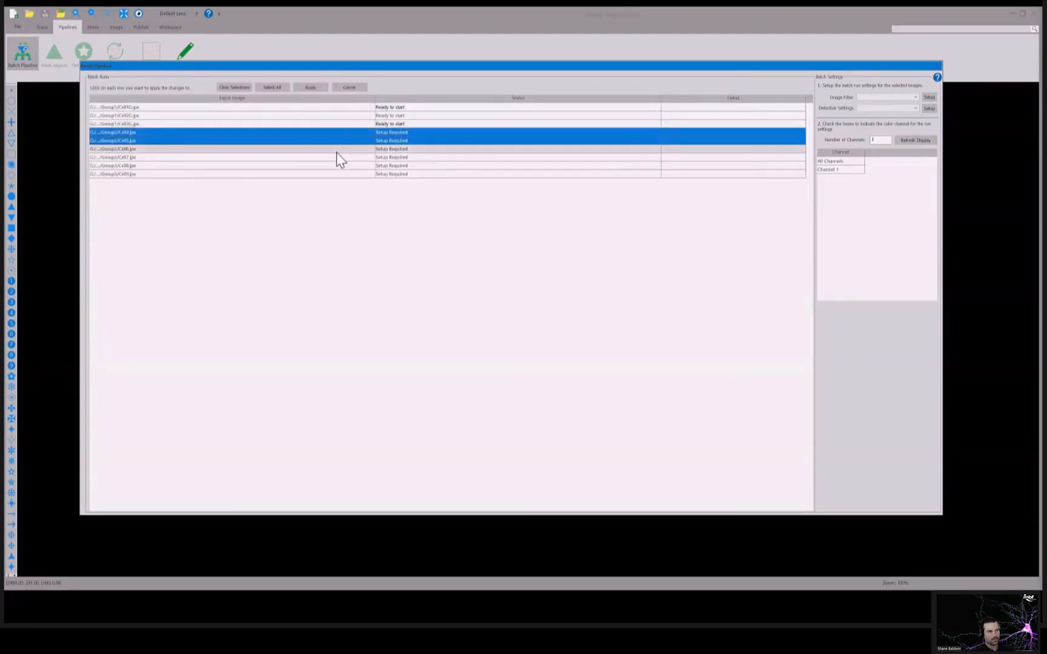
pyautogui.click(336, 151)
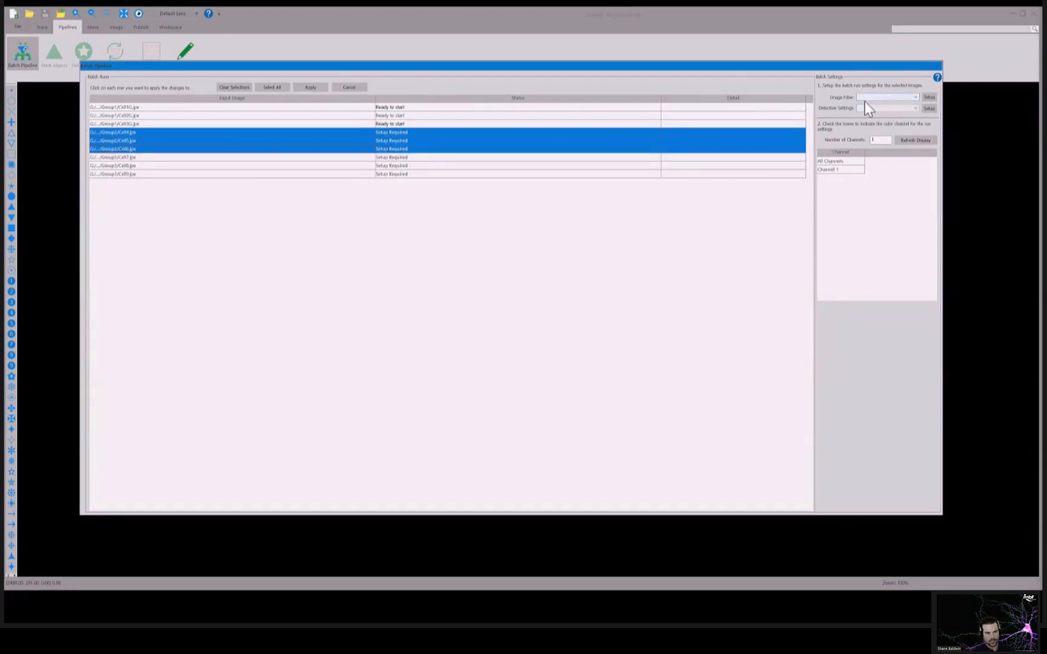
pyautogui.click(917, 111)
pyautogui.click(898, 125)
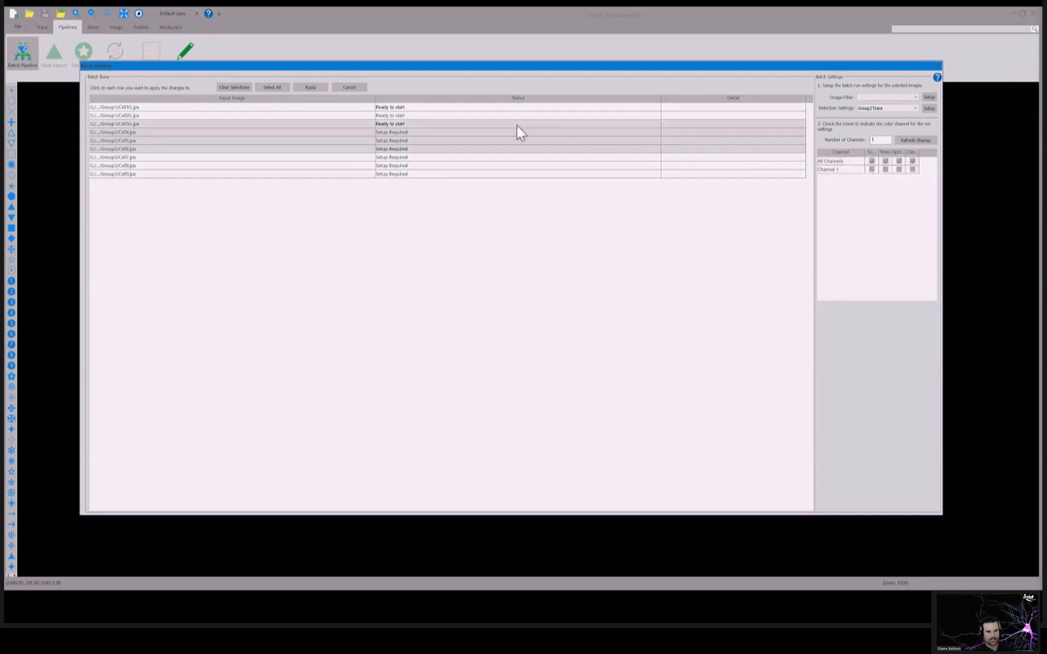
pyautogui.click(319, 89)
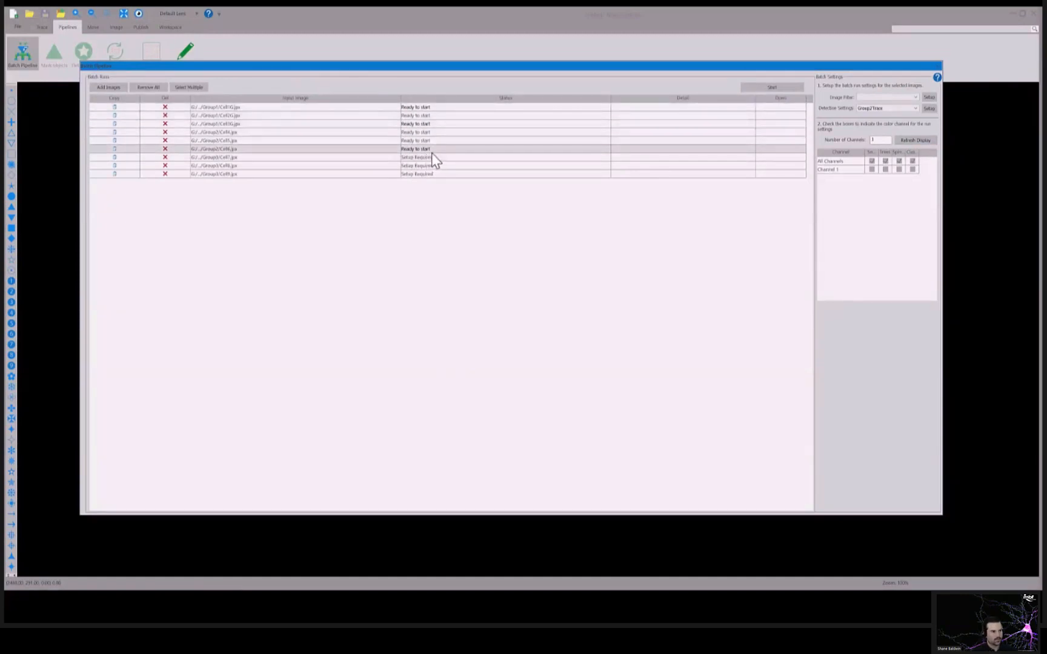
# Select the Group3 images Cell7.jpx, Cell8.jpx and Cell9.jpx together and choose the Group3Trace detection settings for them
pyautogui.click(194, 88)
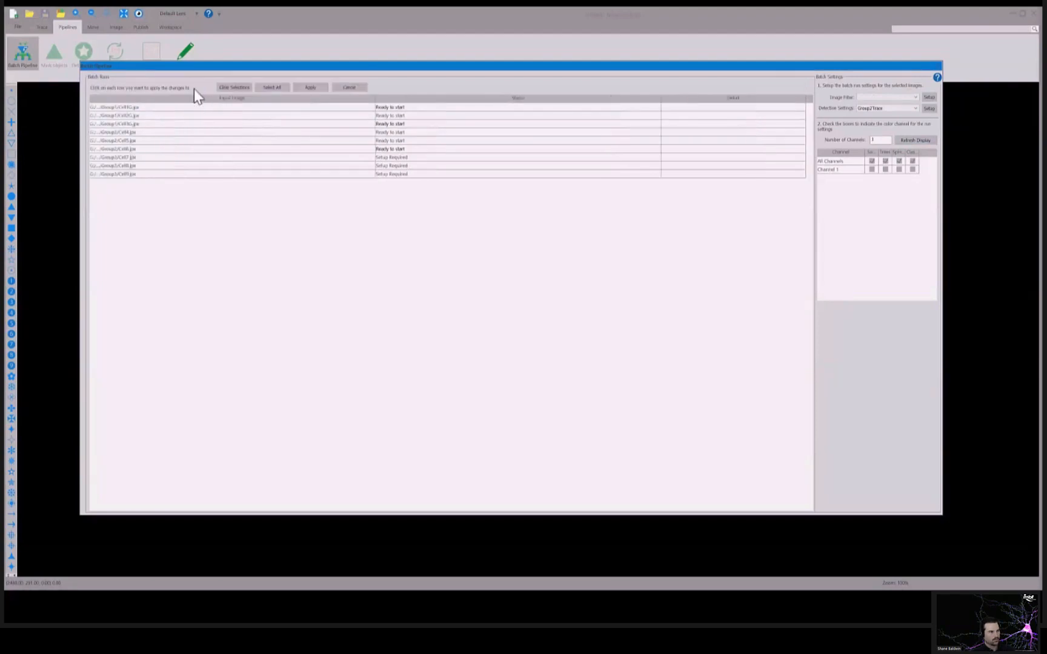
pyautogui.click(225, 157)
pyautogui.click(230, 166)
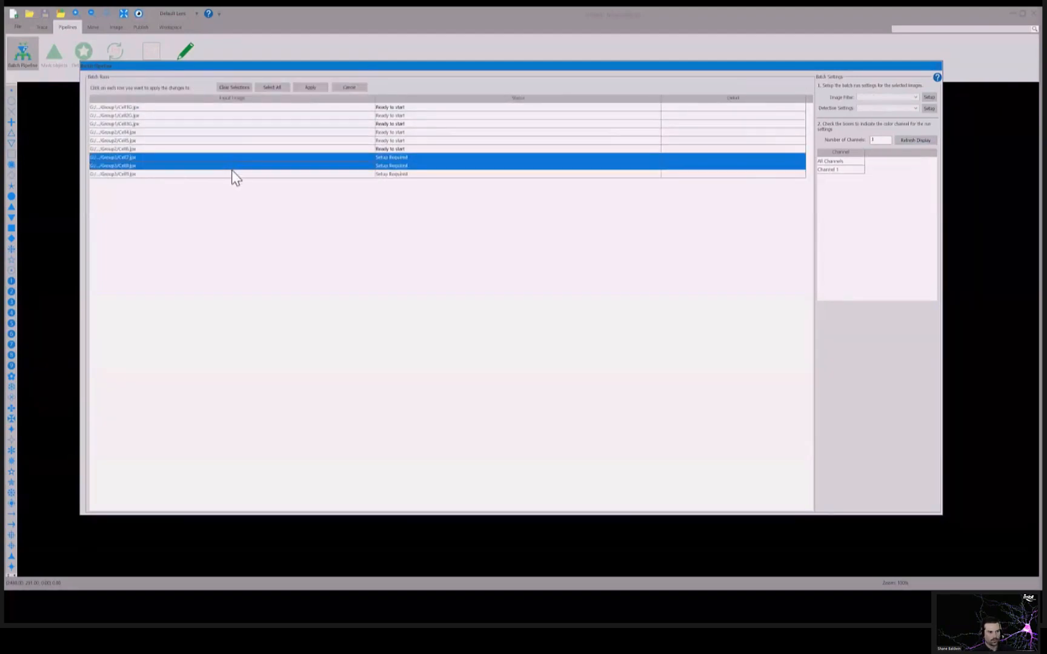
pyautogui.click(234, 175)
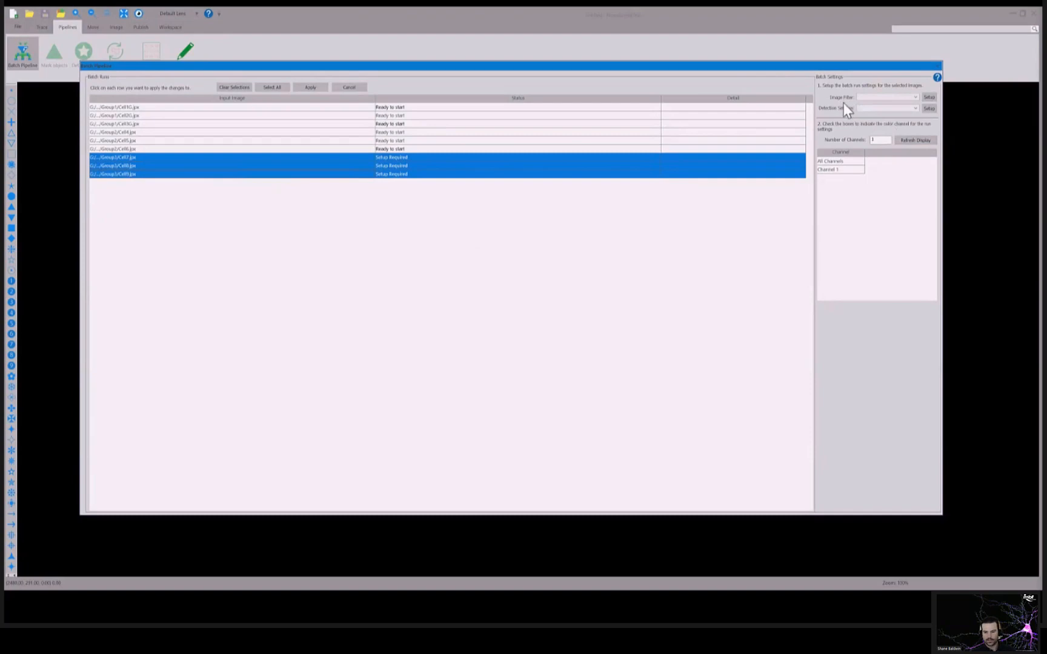
pyautogui.click(916, 110)
pyautogui.click(911, 131)
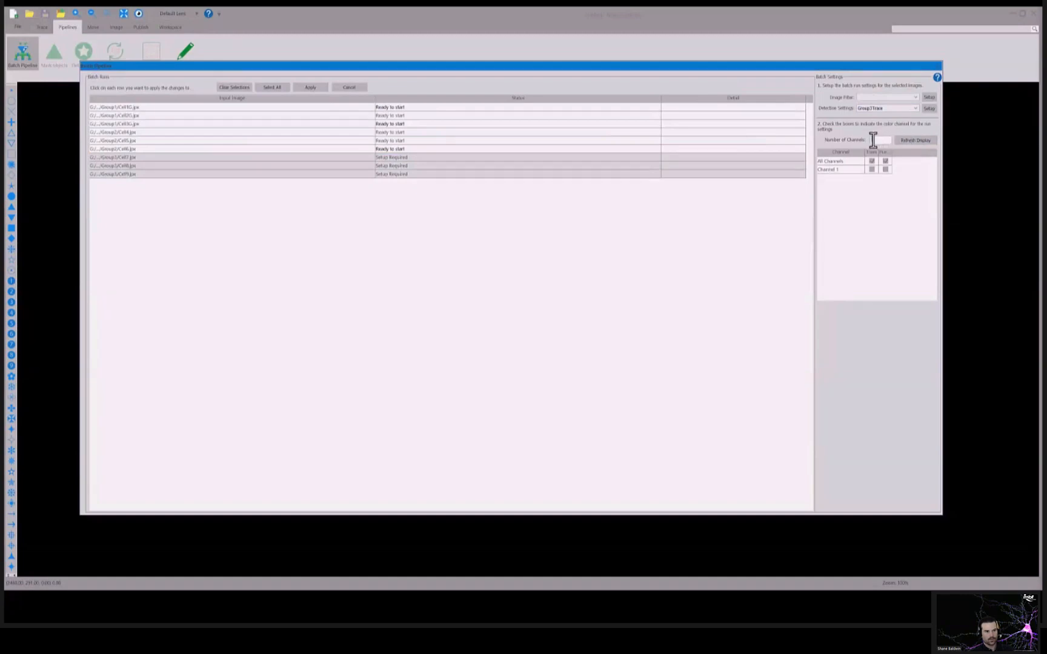
# Set two channels for the Group3 images with puncta on Channel 1 and trees on Channel 2, and apply this before starting the batch
pyautogui.write('2')
pyautogui.click(916, 144)
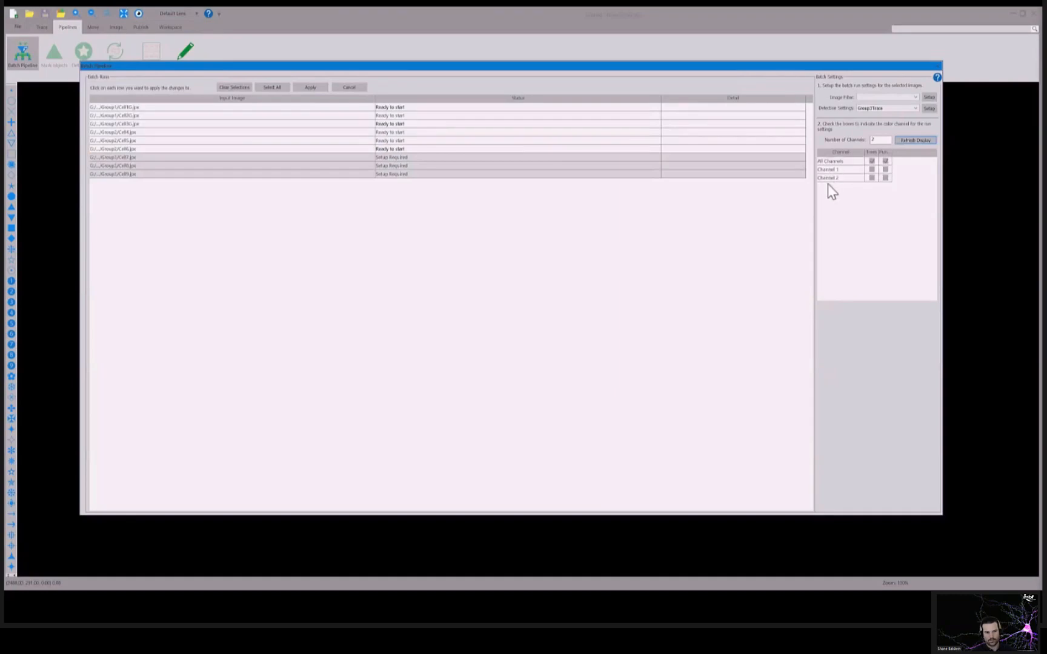
pyautogui.click(885, 171)
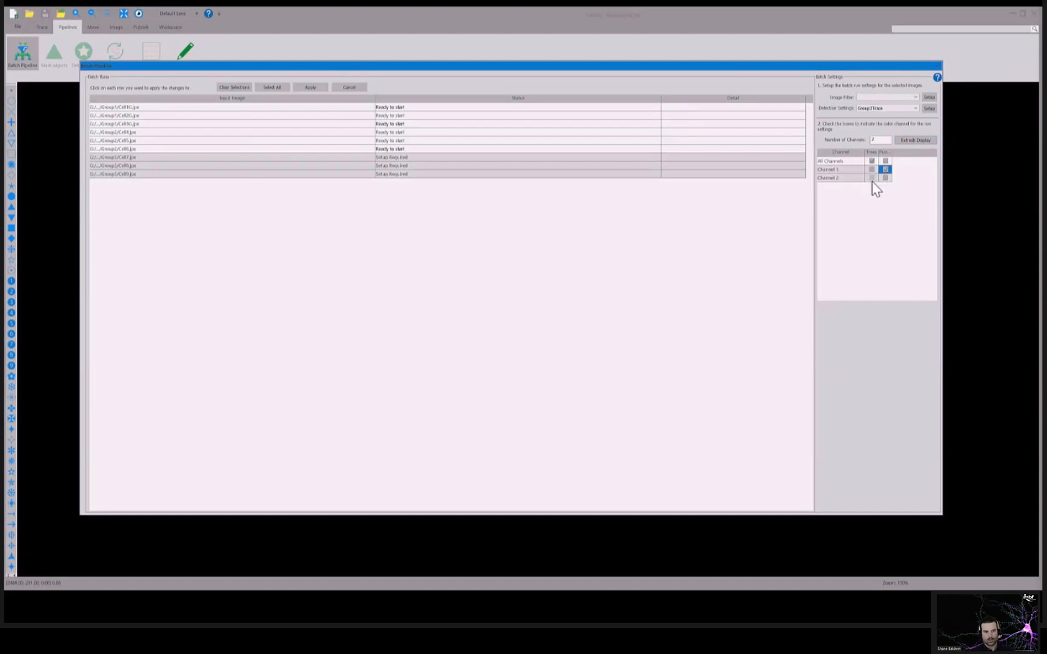
pyautogui.click(872, 180)
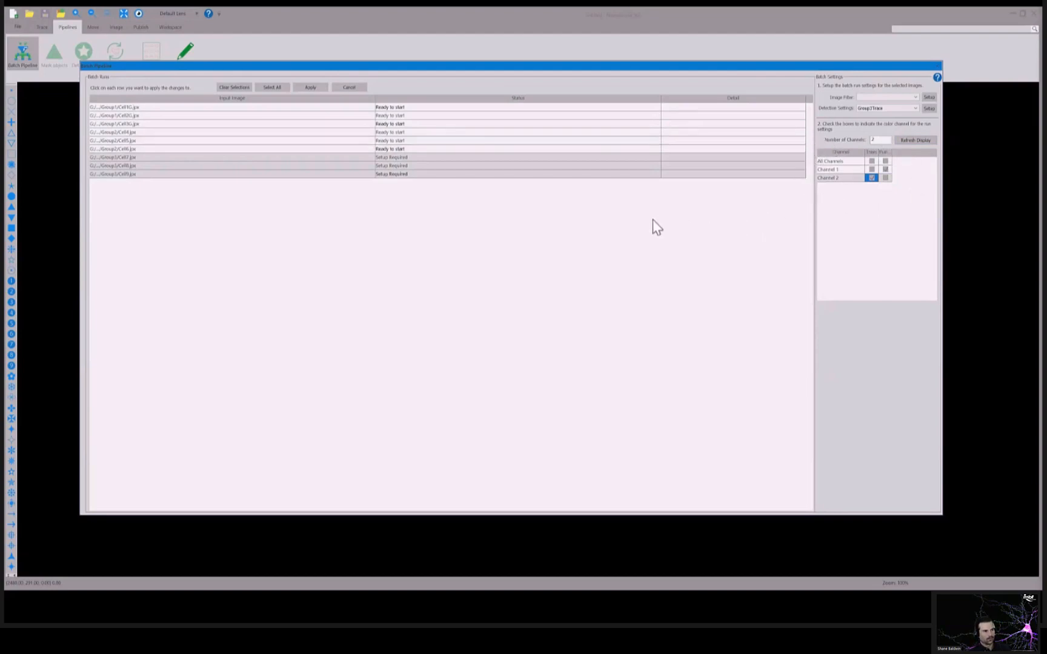
pyautogui.click(311, 88)
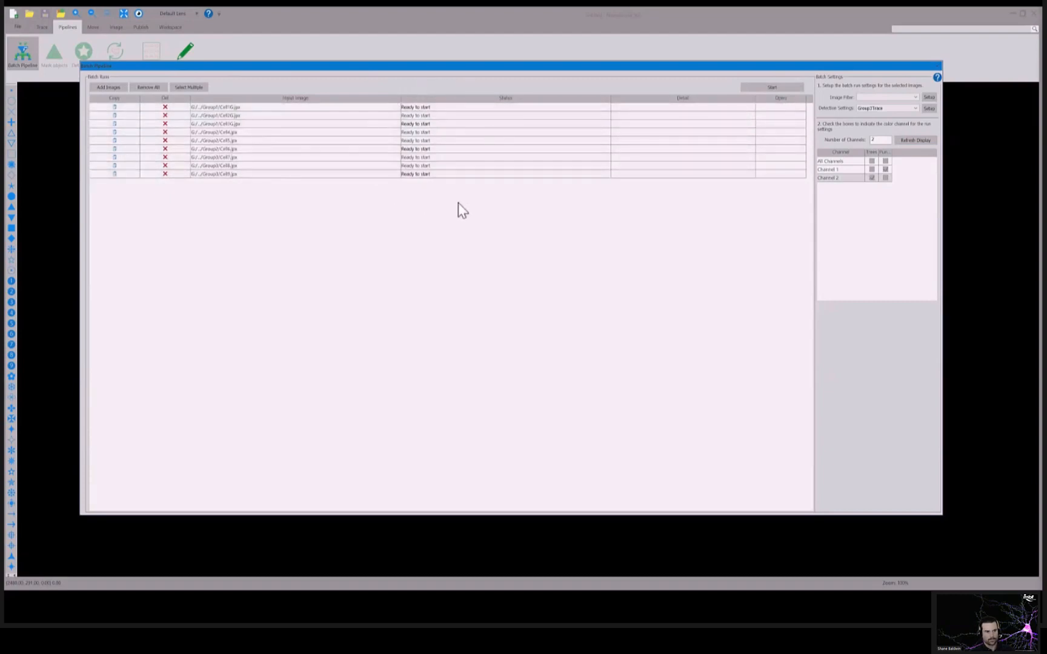
pyautogui.click(786, 87)
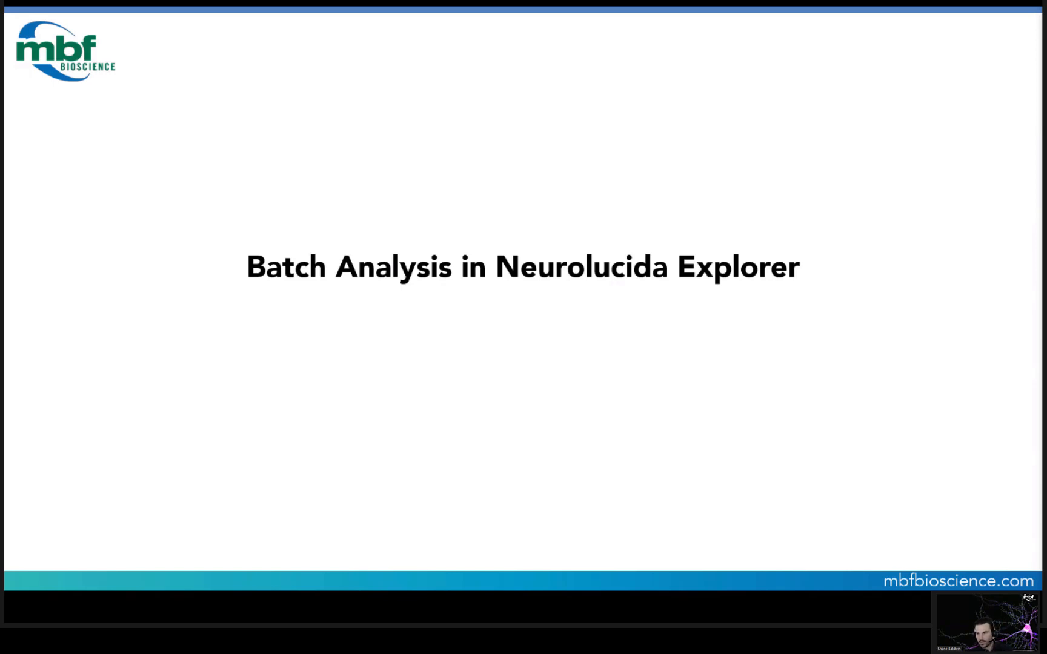
# Switch to Neurolucida Explorer and start a batch analysis that includes other data files
pyautogui.hotkey('alt', 'Tab')
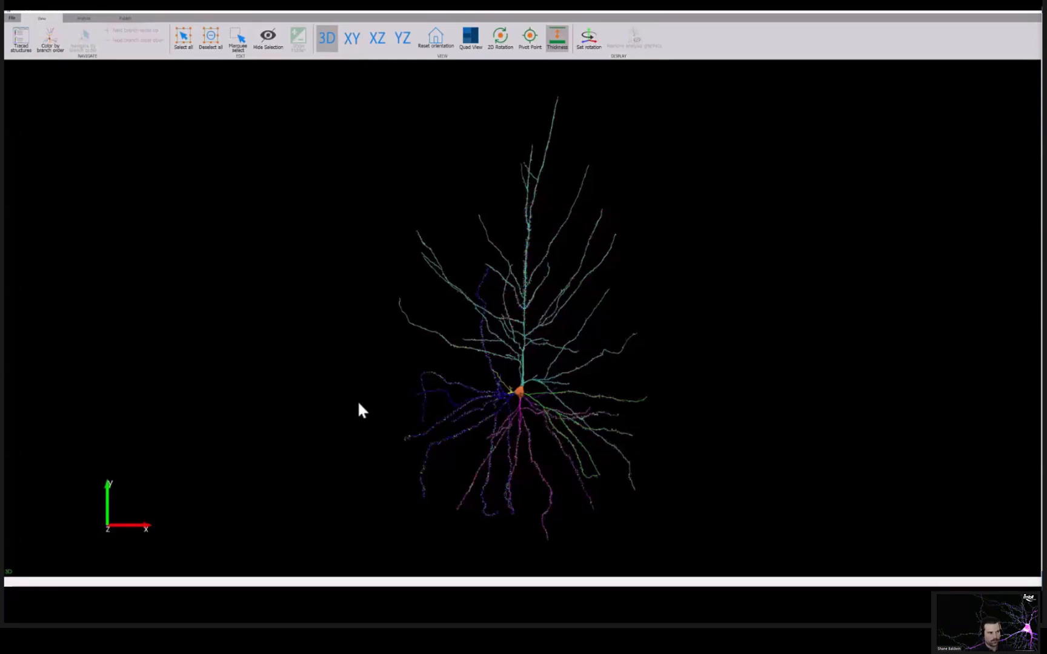
pyautogui.click(82, 18)
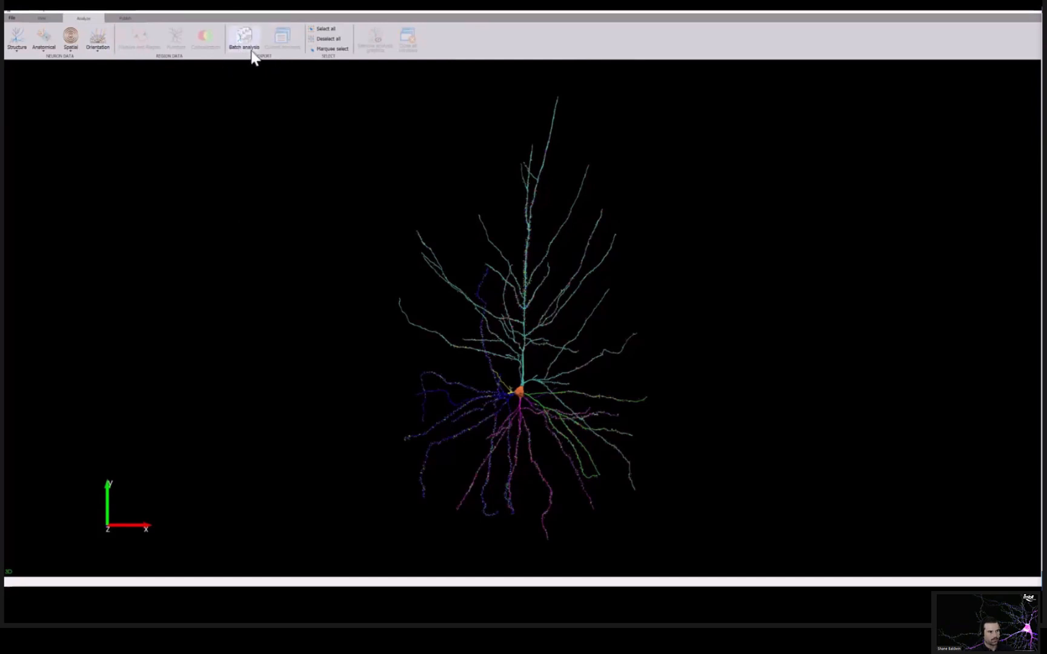
pyautogui.click(251, 51)
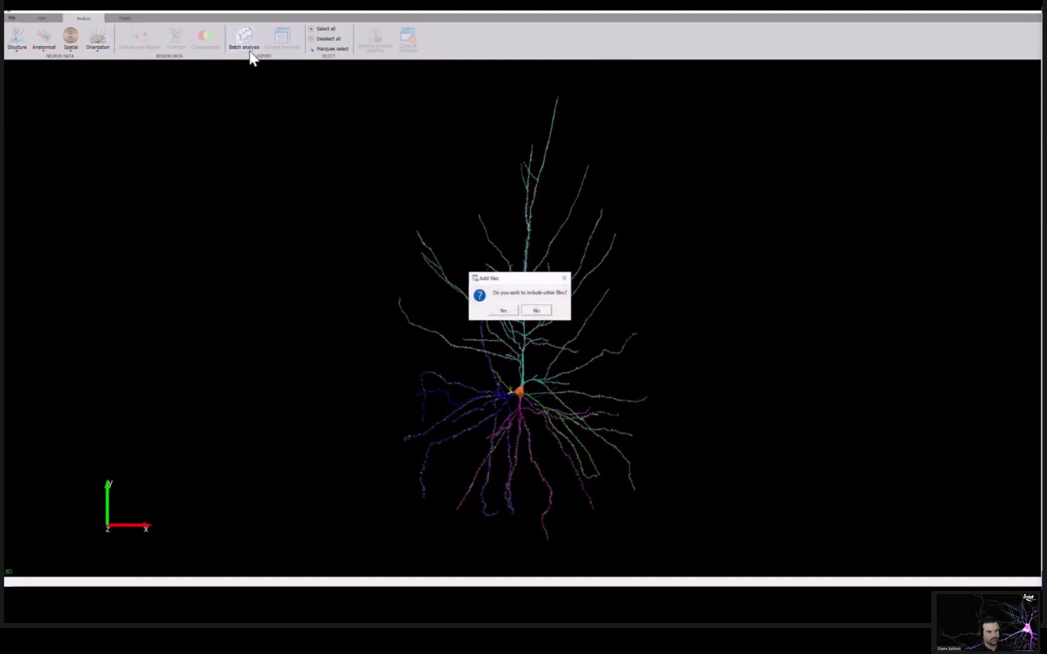
pyautogui.click(503, 311)
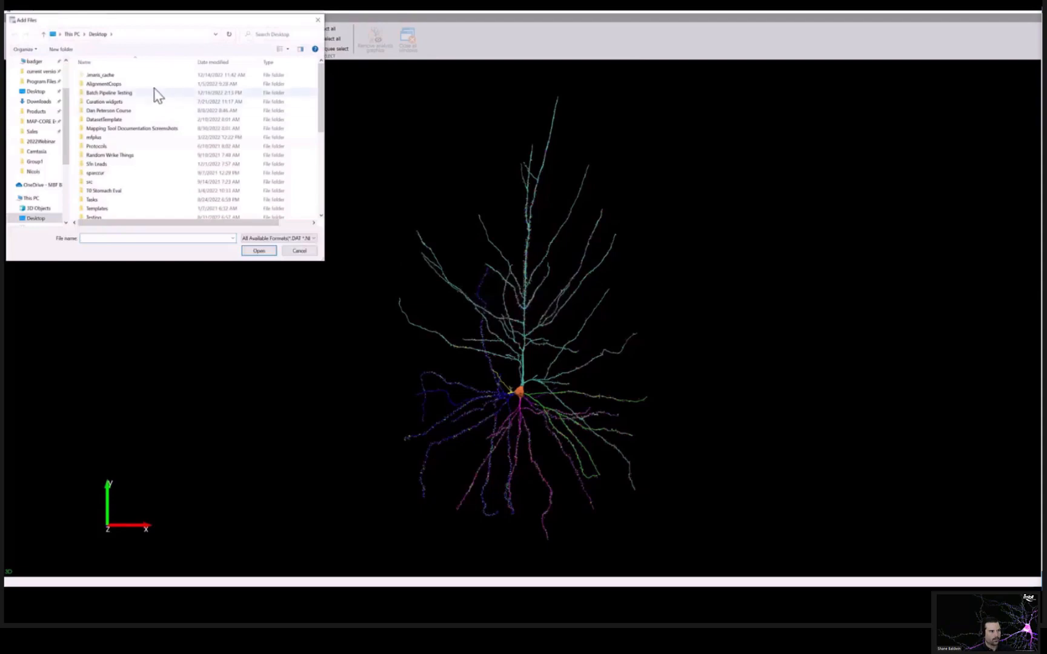
# Search the Batch Pipeline folder for .xml files and add all the matching cell tracings to the batch analysis
pyautogui.scroll(2, 48, 97)
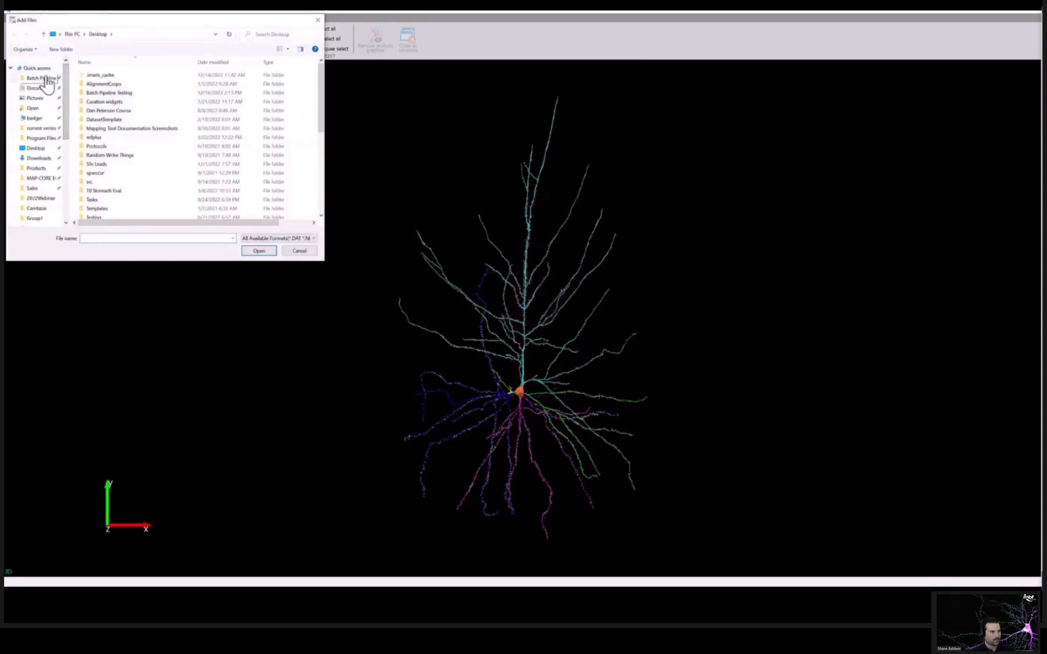
pyautogui.click(46, 78)
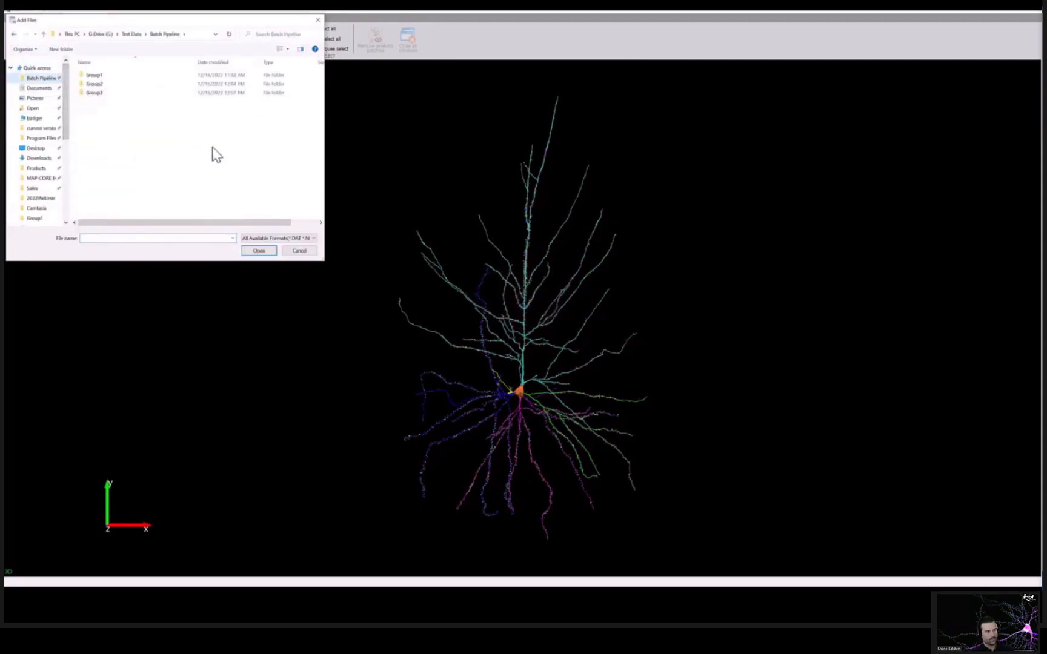
pyautogui.click(260, 35)
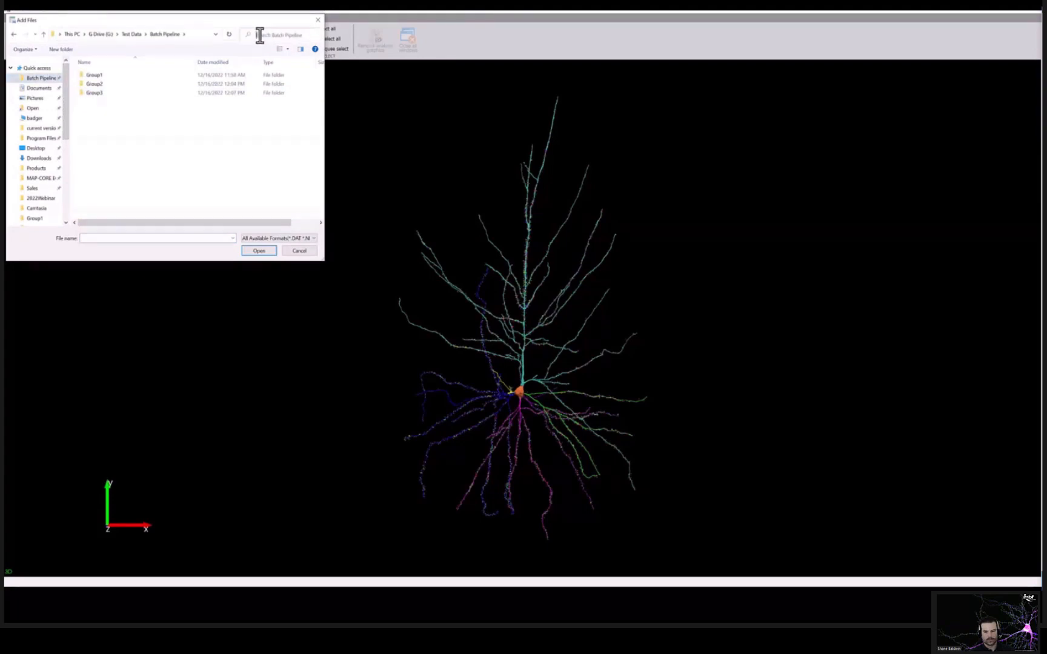
pyautogui.write('xml')
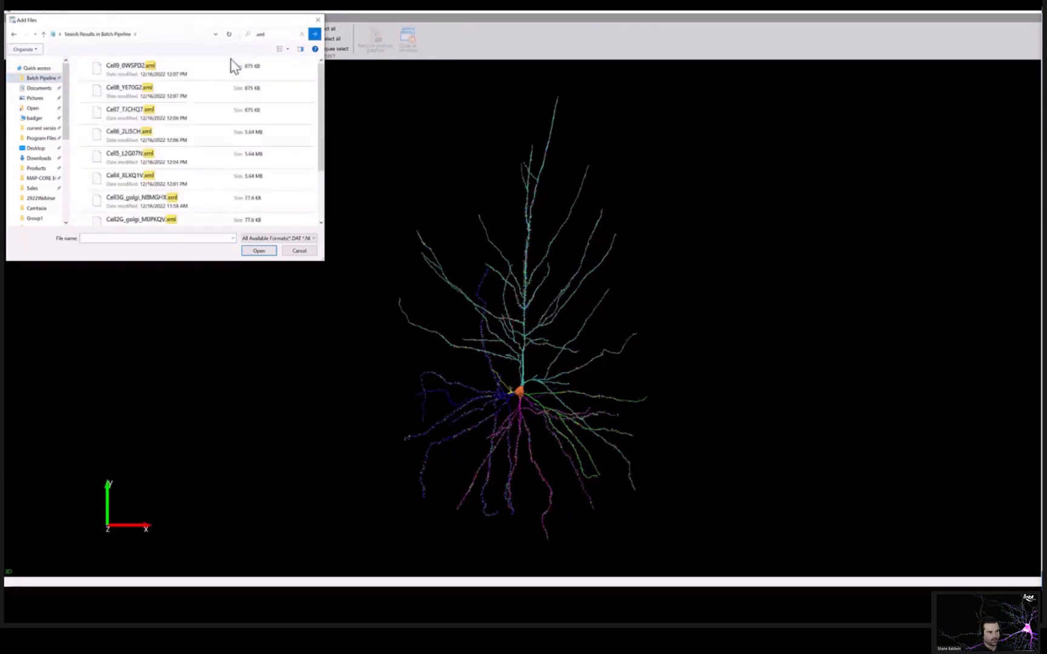
pyautogui.click(195, 75)
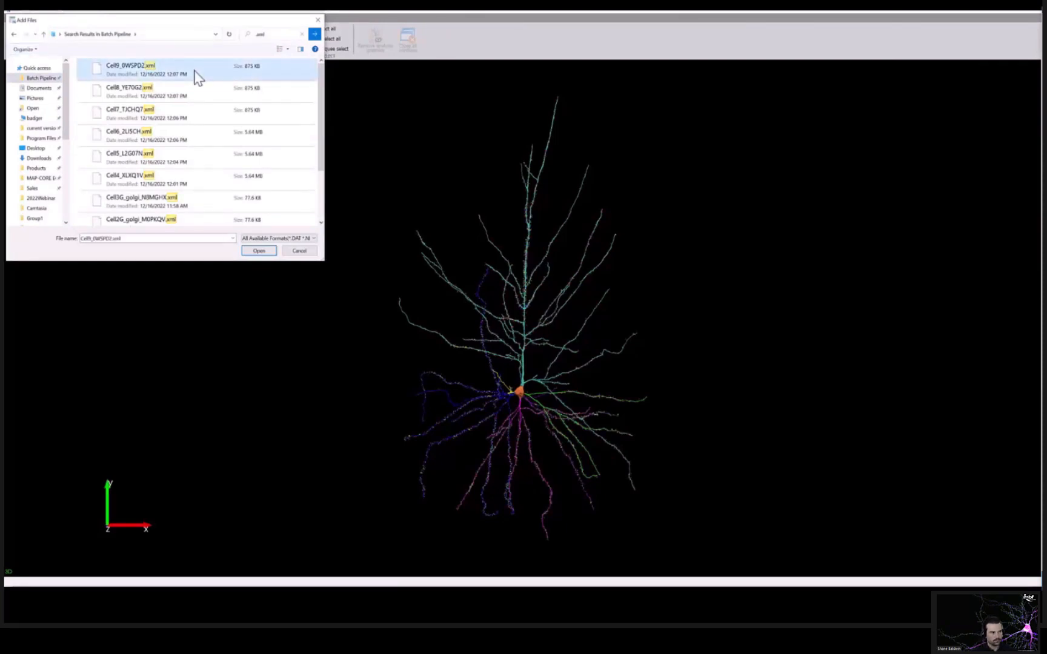
pyautogui.hotkey('ctrl', 'a')
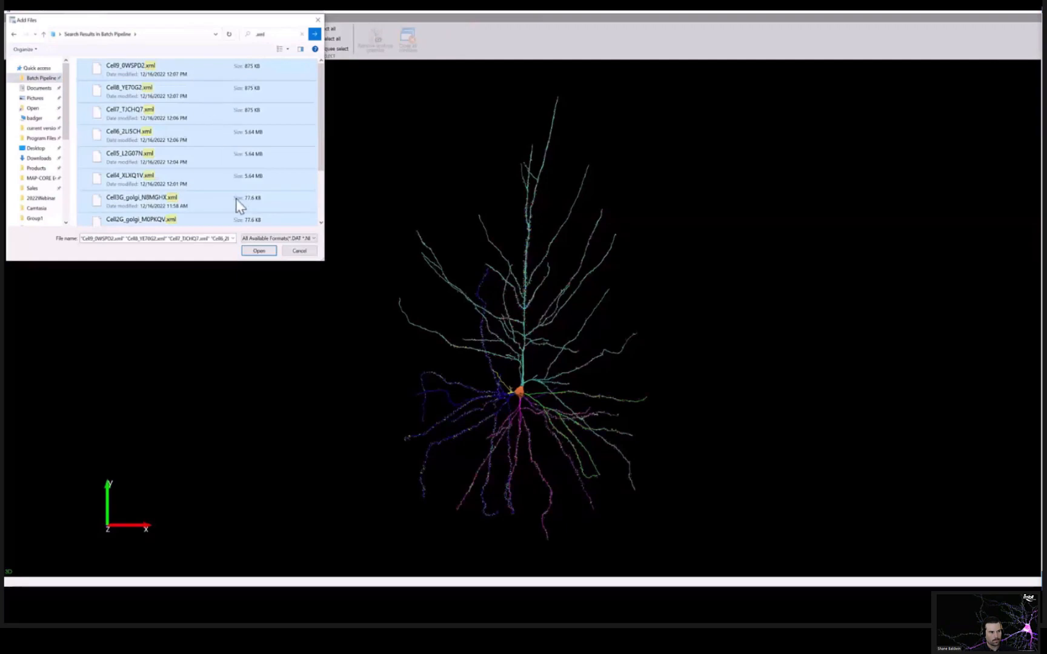
pyautogui.click(258, 251)
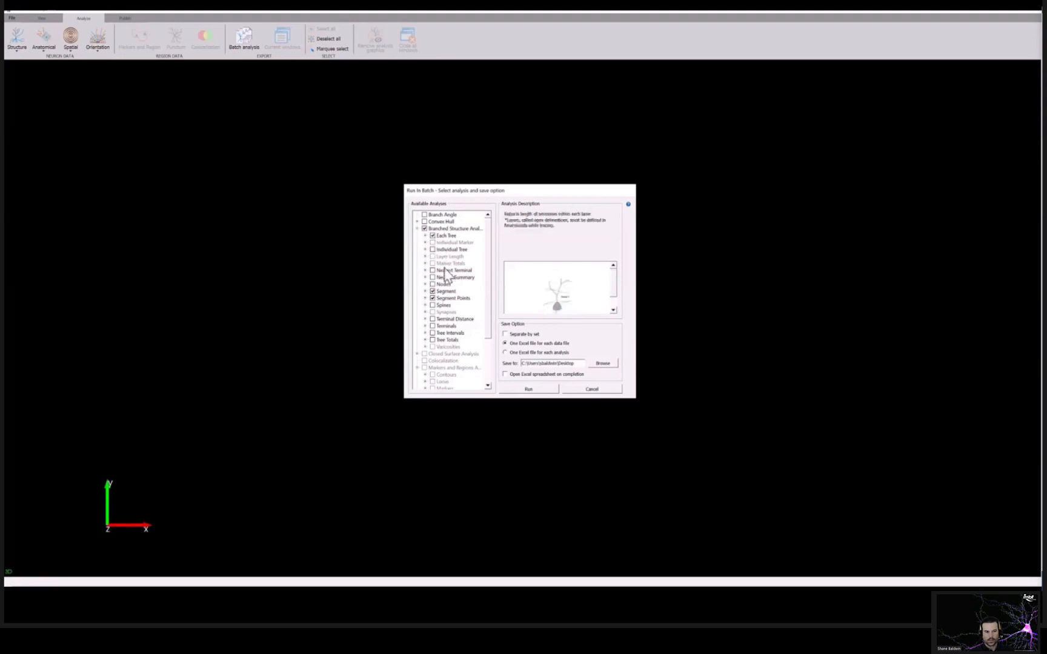
# Include Puncta Analysis, Shell Analysis and the branched structure Spines analysis in the batch run
pyautogui.scroll(-3, 444, 276)
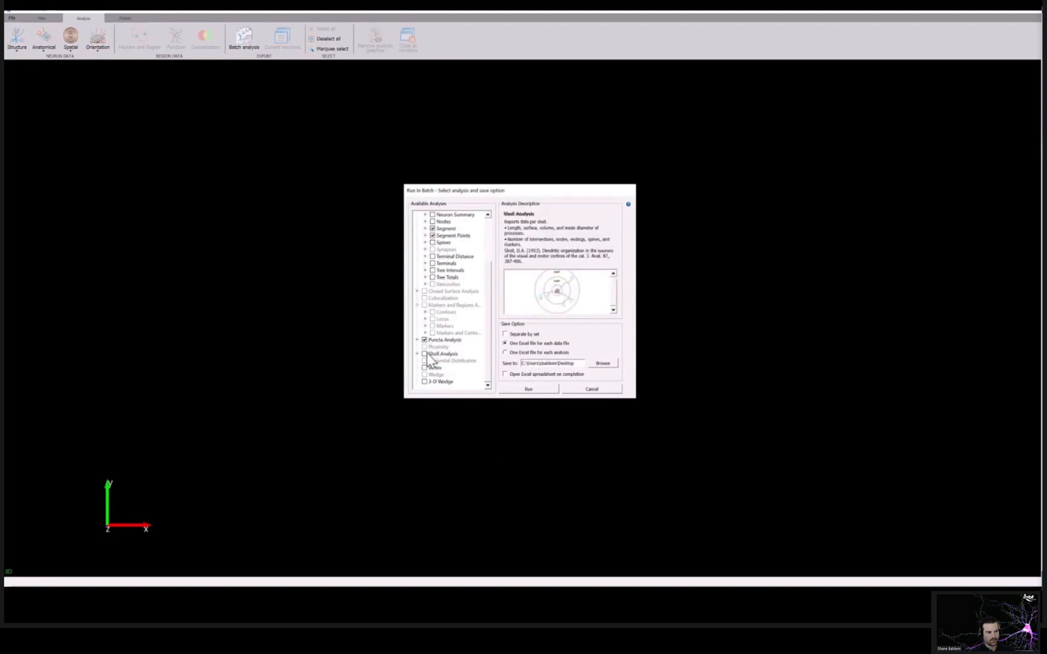
pyautogui.click(432, 243)
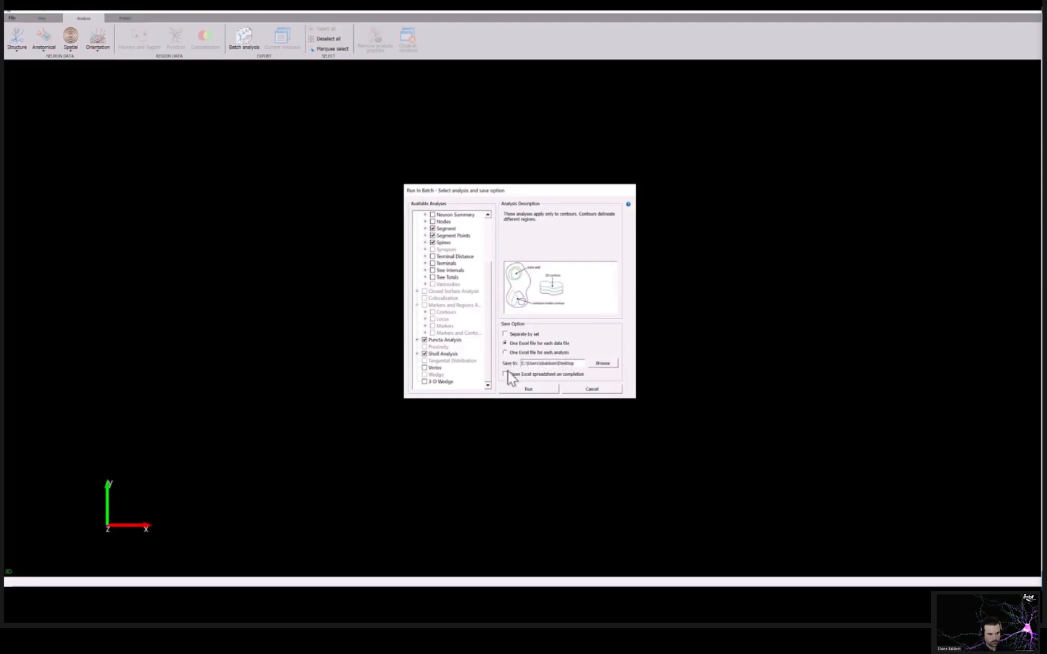
# Set the Batch Pipeline folder as the save location, have the Excel spreadsheets open on completion, and run the batch analysis
pyautogui.click(603, 365)
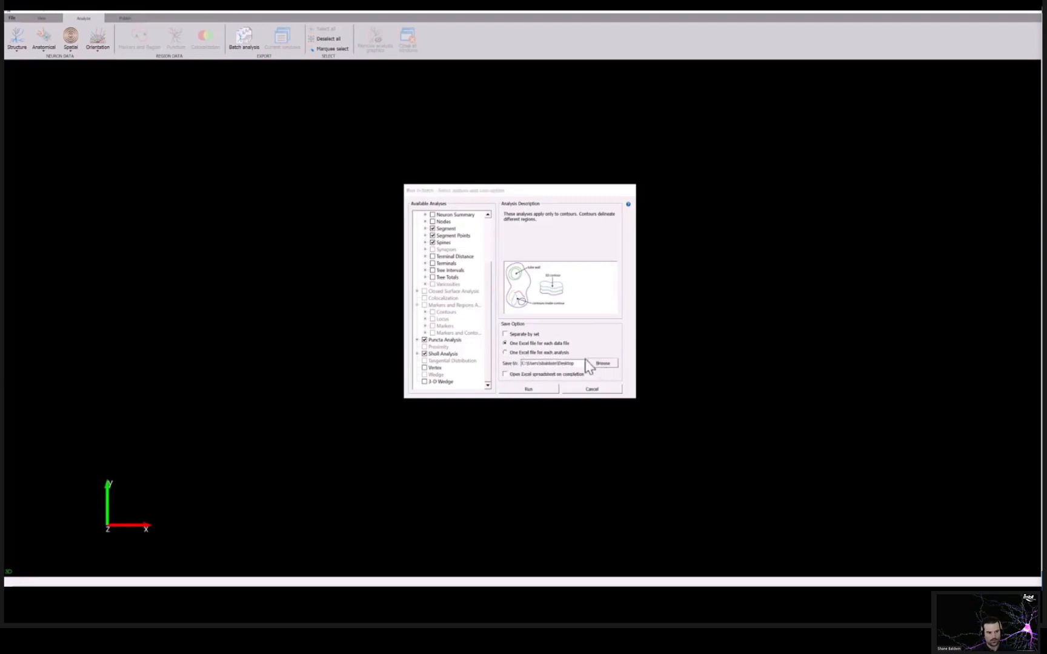
pyautogui.scroll(2, 471, 301)
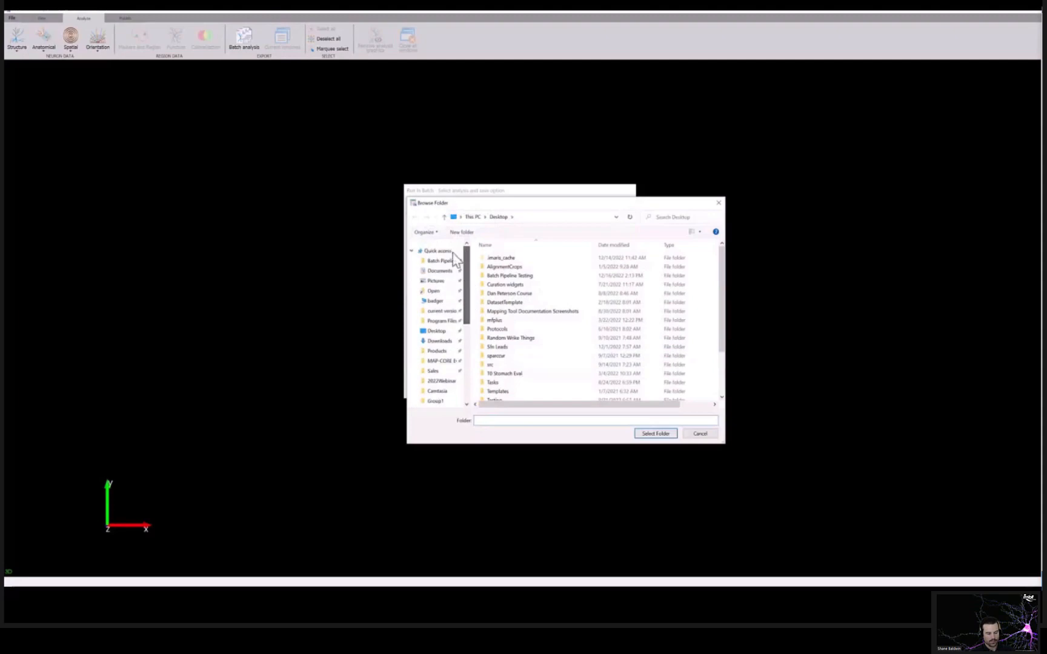
pyautogui.click(445, 261)
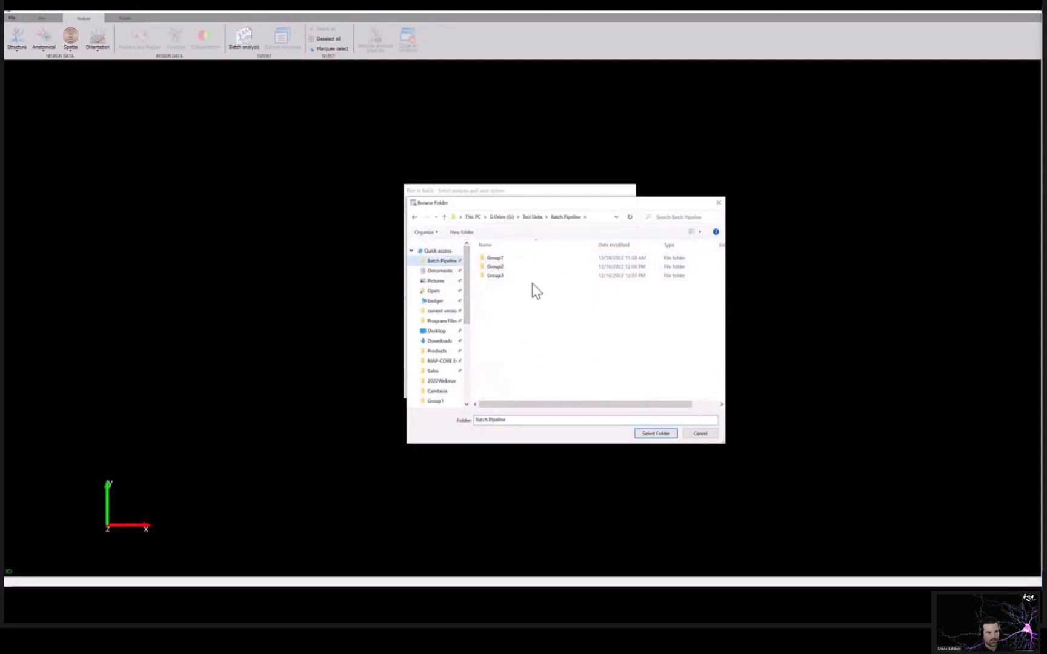
pyautogui.click(650, 435)
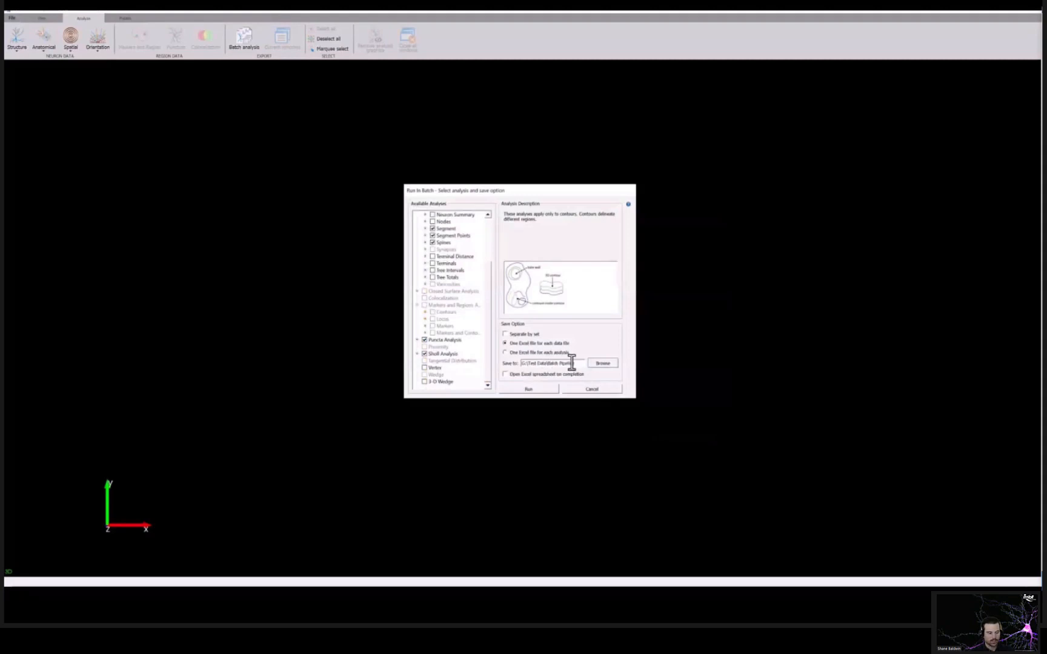
pyautogui.click(506, 375)
pyautogui.click(529, 389)
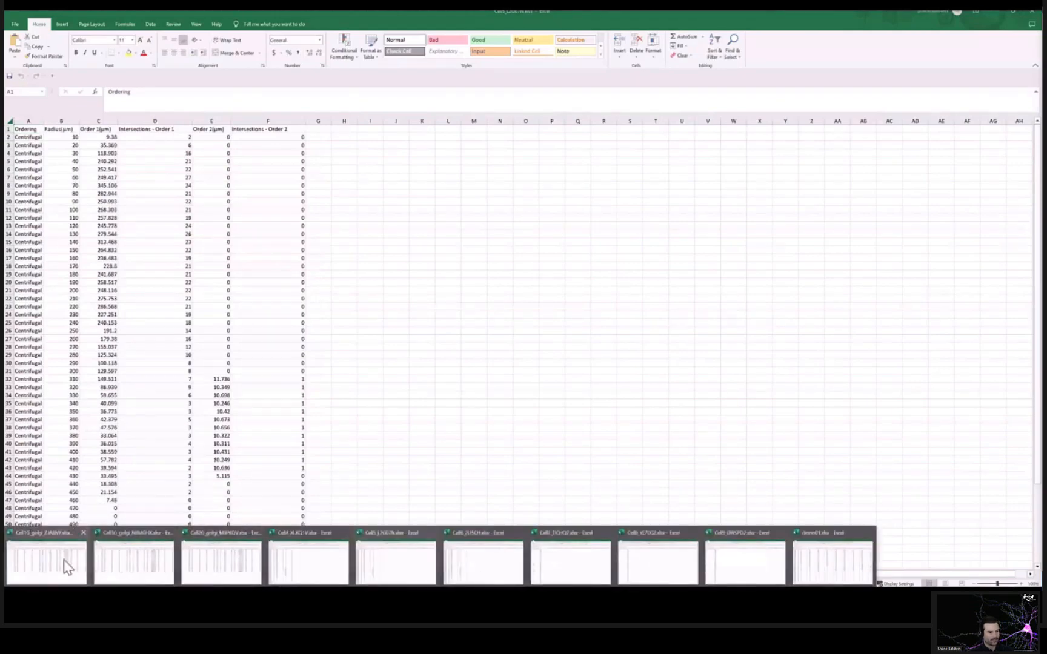
# Switch to the Cell1 results workbook in Excel and examine its spine details and the Each Tree - Dendrites sheet
pyautogui.click(66, 561)
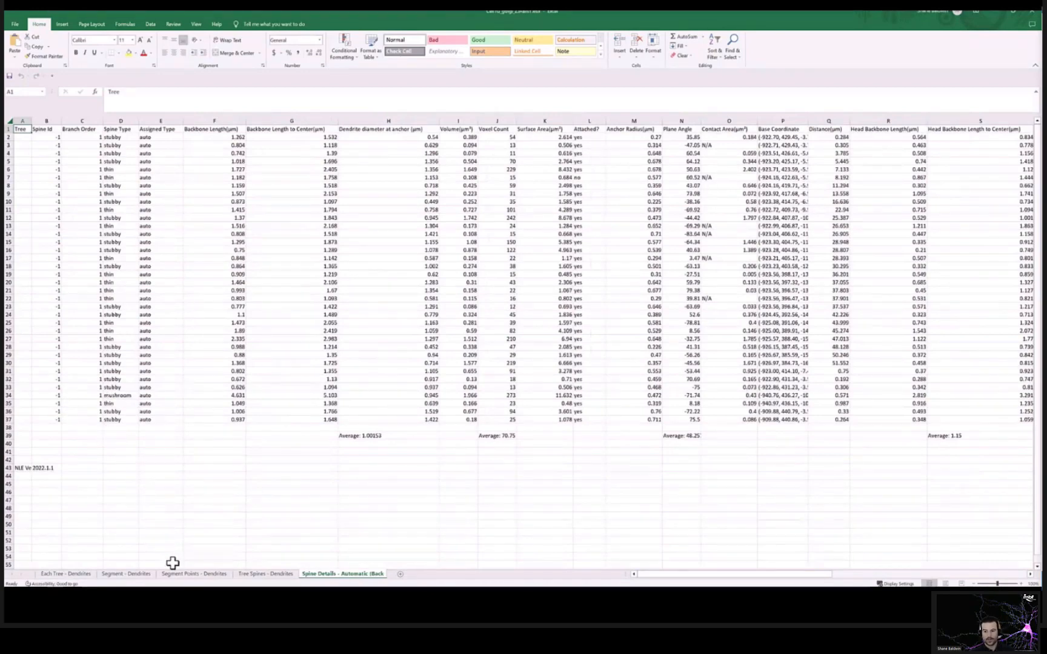
pyautogui.click(84, 574)
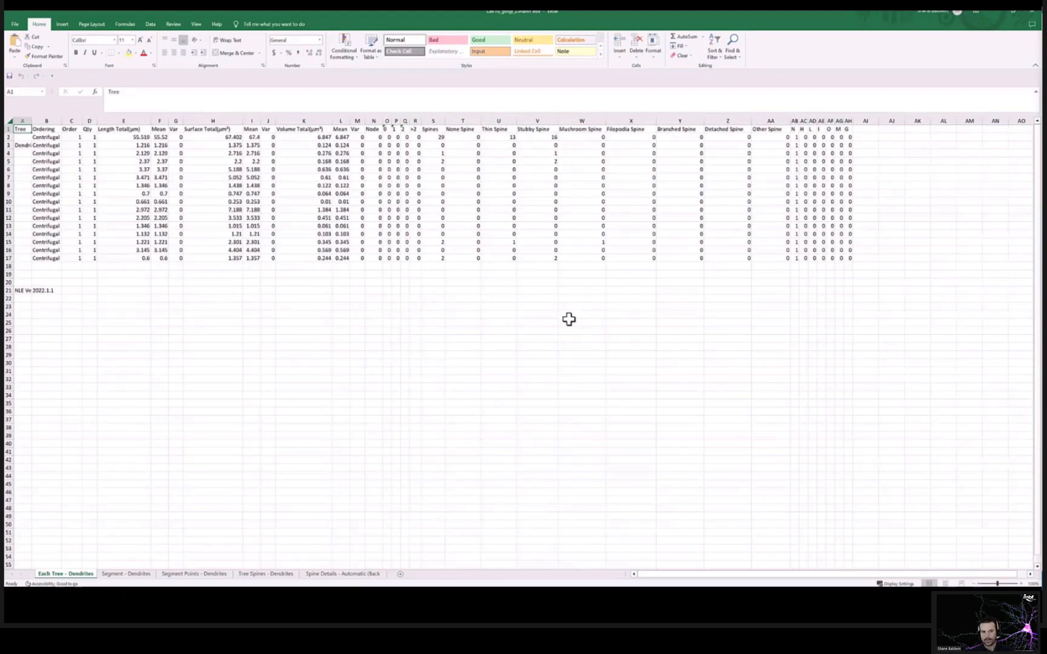
pyautogui.press('Right')
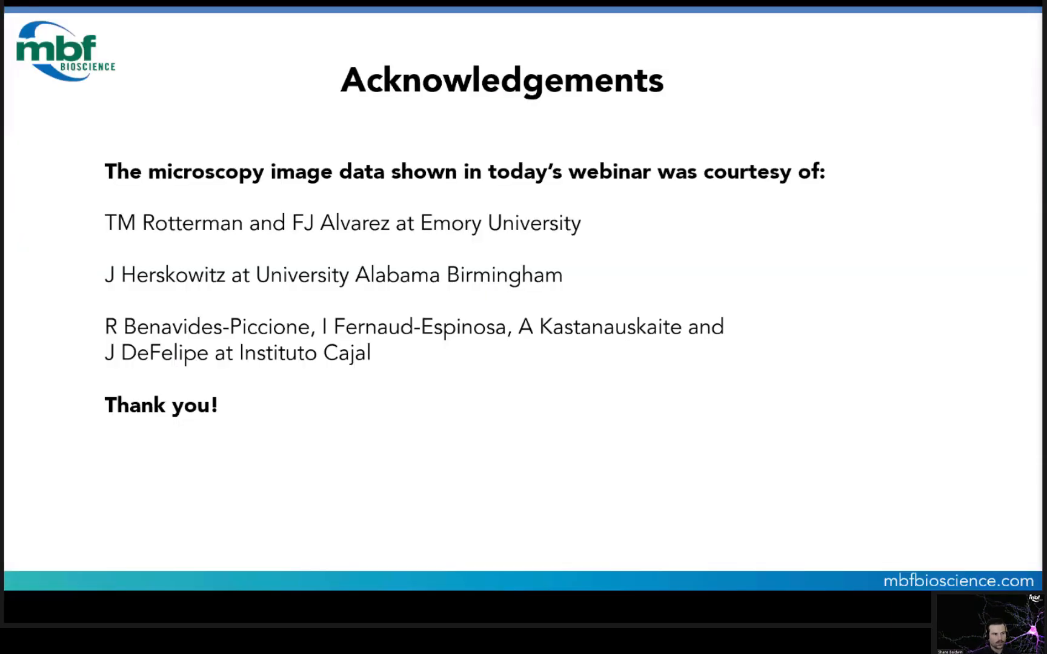